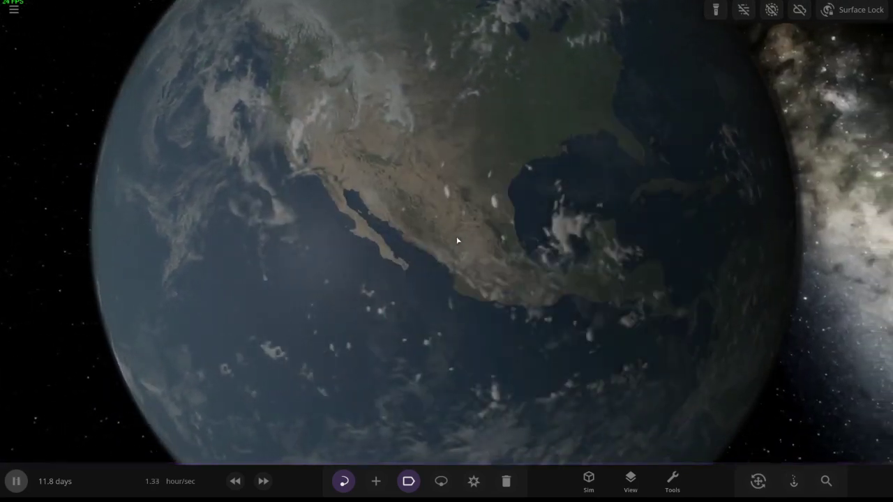
# Step: Swing the view around toward the Moon and fly the camera in close to it
pyautogui.scroll(-10, 467, 240)
pyautogui.press('space')
pyautogui.moveTo(468, 241)
pyautogui.mouseDown()
pyautogui.moveTo(163, 323)
pyautogui.moveTo(131, 322)
pyautogui.moveTo(353, 395)
pyautogui.moveTo(372, 272)
pyautogui.moveTo(343, 359)
pyautogui.moveTo(332, 232)
pyautogui.mouseUp()
pyautogui.press('space')
pyautogui.press('space')
pyautogui.doubleClick(413, 98)
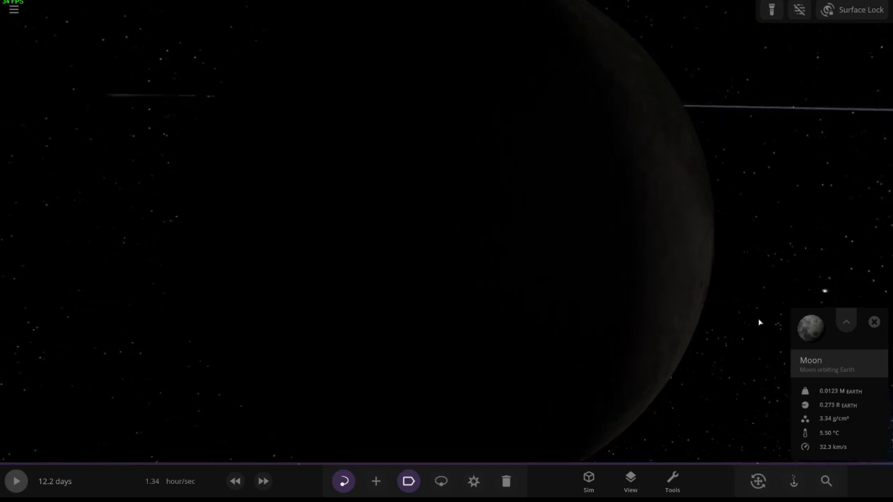
# Step: Expand the Moon's full details, speed up the simulation, and fly back close to the Moon
pyautogui.click(811, 353)
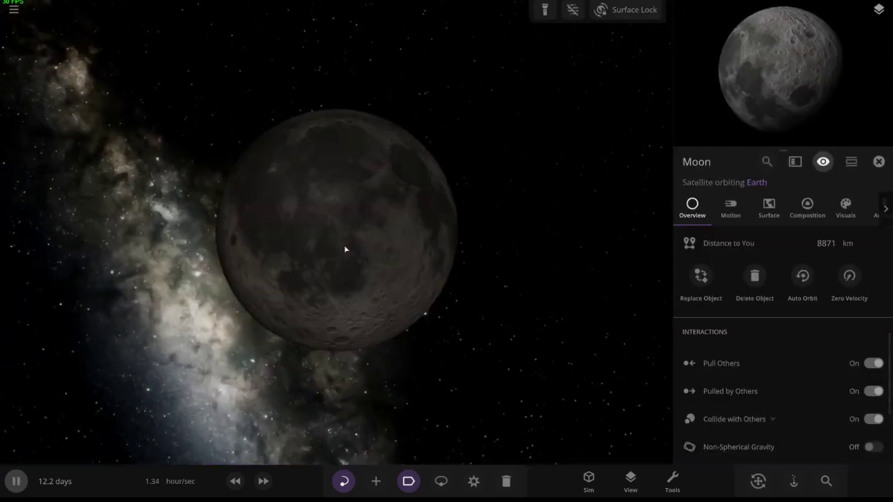
pyautogui.scroll(-5, 422, 251)
pyautogui.scroll(-5, 411, 269)
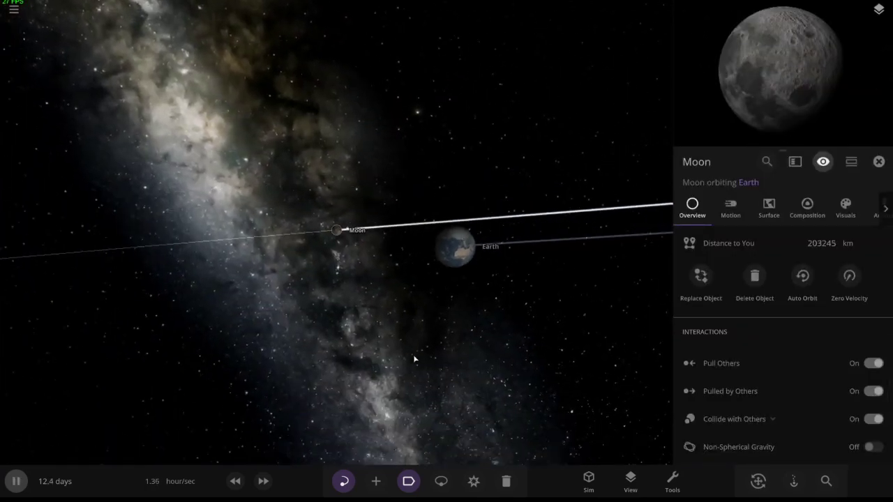
pyautogui.click(263, 481)
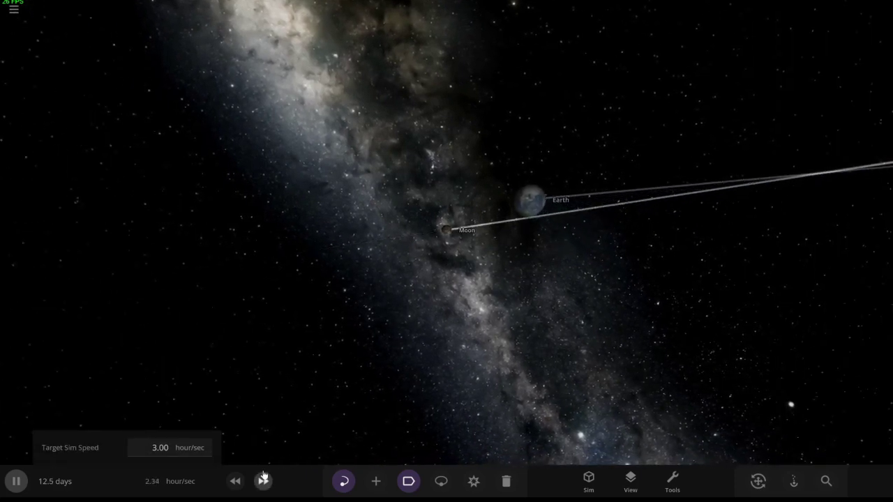
pyautogui.doubleClick(447, 230)
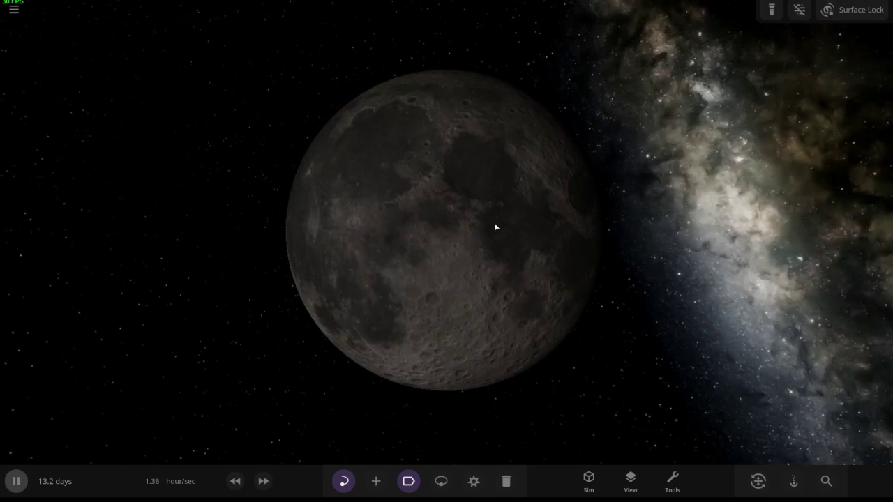
pyautogui.moveTo(379, 233); pyautogui.dragTo(703, 271)
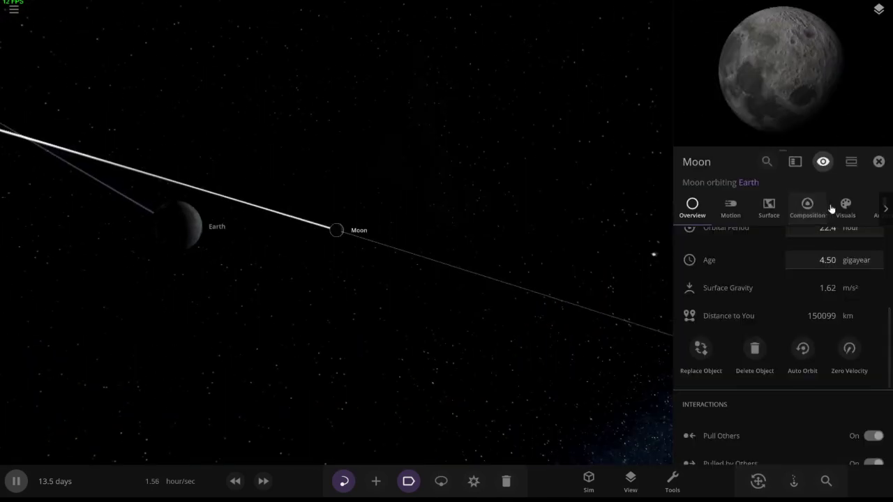
# Step: Pause the simulation and show the Moon's visual layer settings
pyautogui.click(834, 208)
pyautogui.scroll(-5, 740, 243)
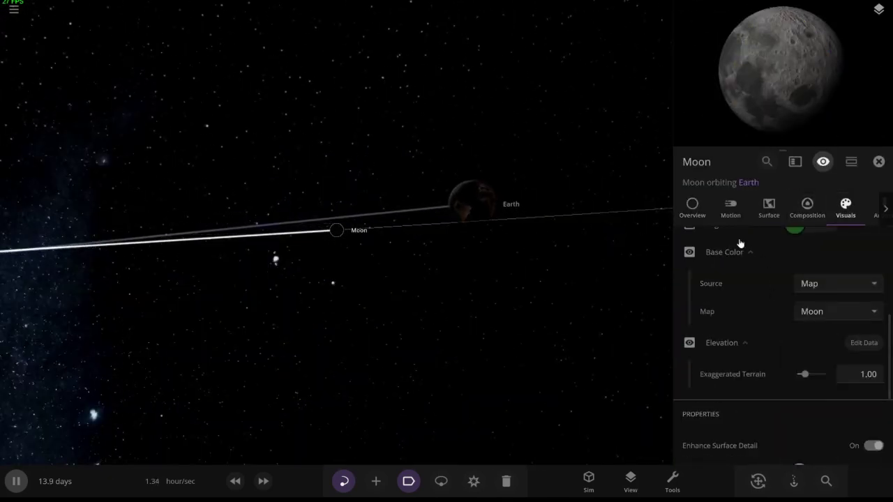
pyautogui.press('space')
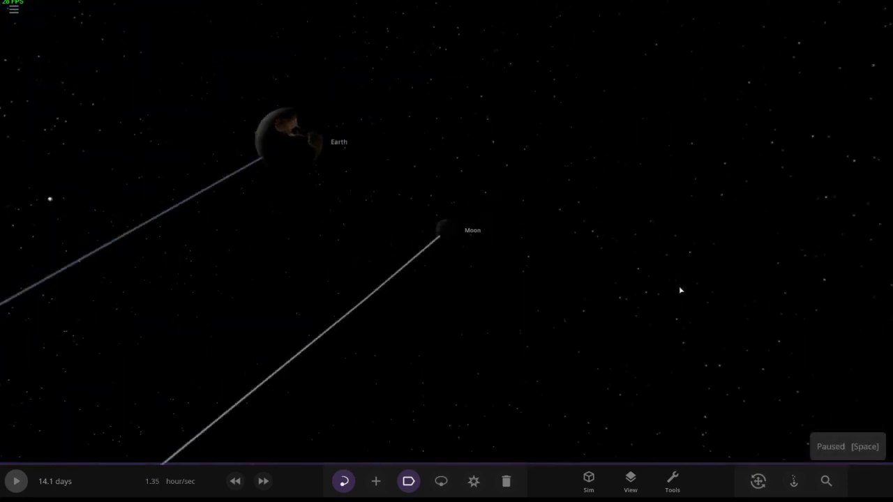
pyautogui.moveTo(680, 290); pyautogui.dragTo(739, 281)
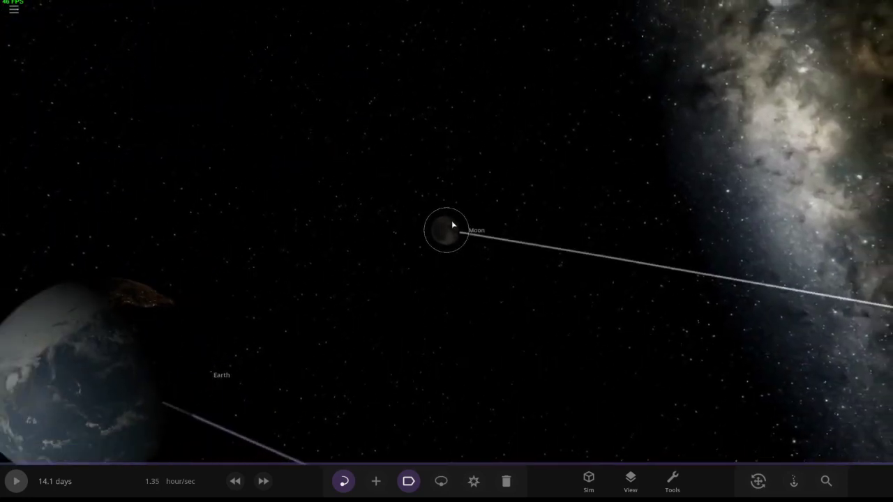
pyautogui.click(453, 225)
pyautogui.click(832, 208)
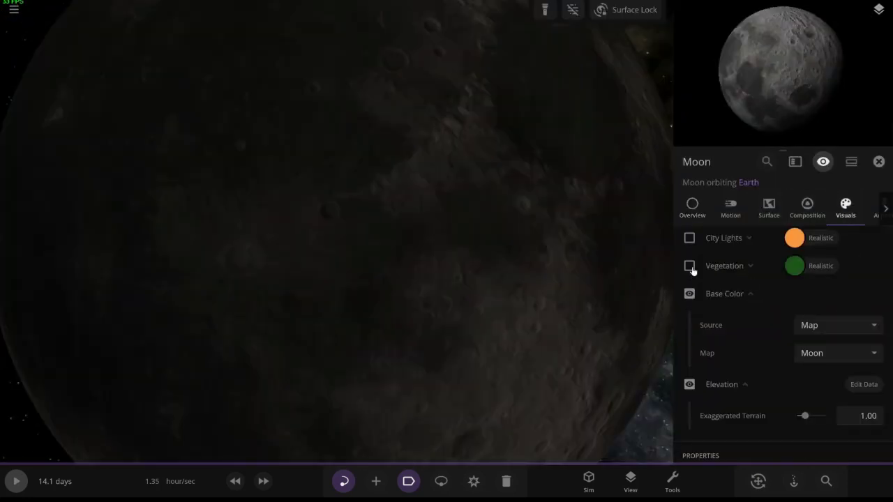
pyautogui.scroll(-5, 418, 265)
pyautogui.scroll(5, 283, 304)
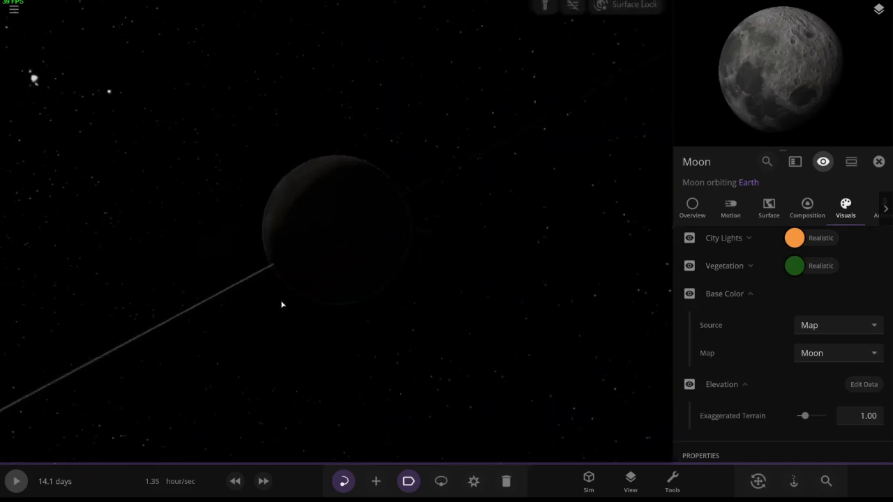
# Step: Place Jupiter next to the Moon from the Add gallery
pyautogui.click(376, 480)
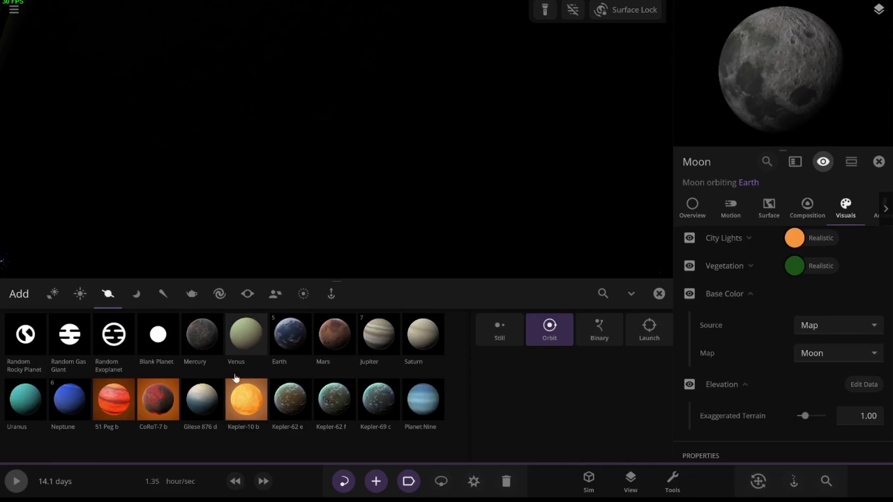
pyautogui.click(379, 335)
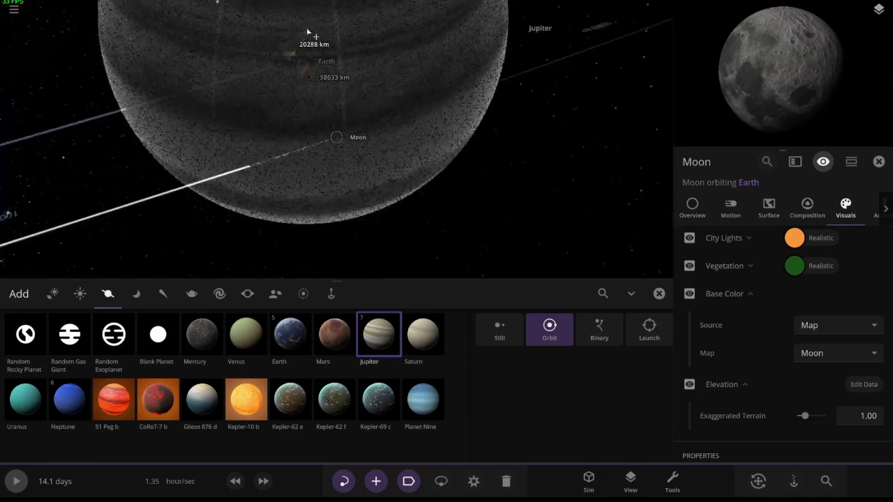
pyautogui.click(279, 33)
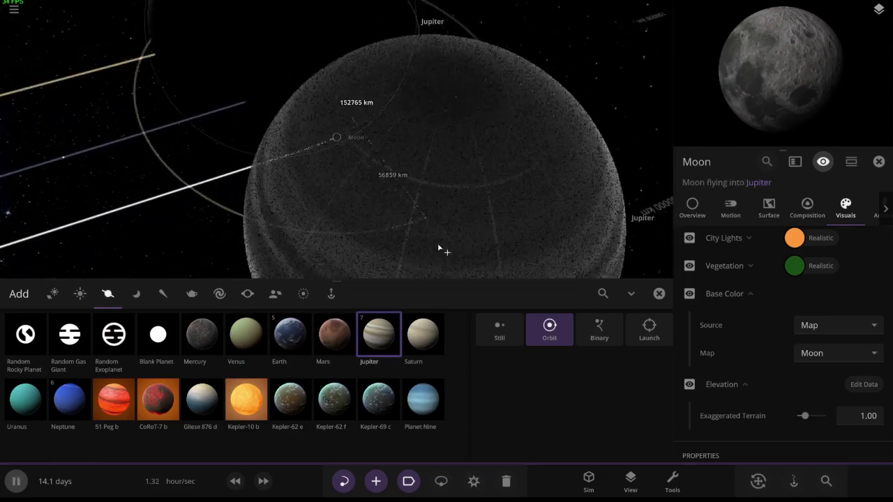
pyautogui.click(660, 293)
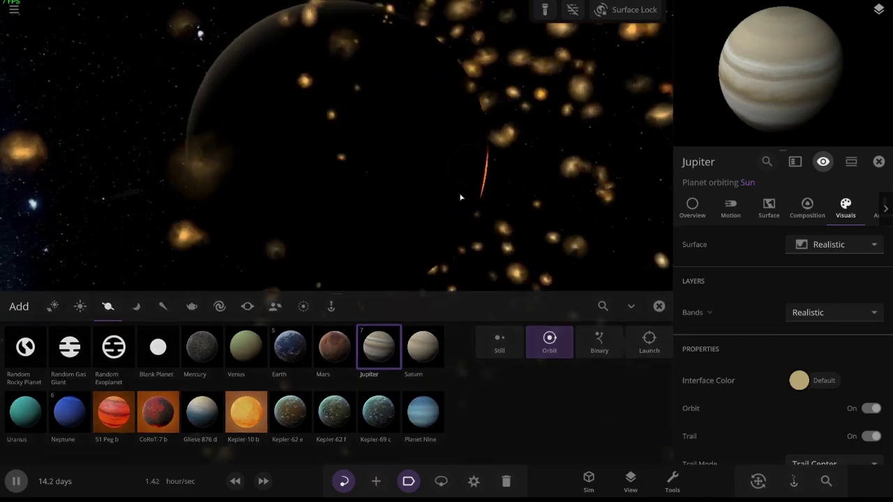
# Step: Place a Moon orbiting Jupiter, then pause and orbit the view around them
pyautogui.click(376, 481)
pyautogui.click(135, 300)
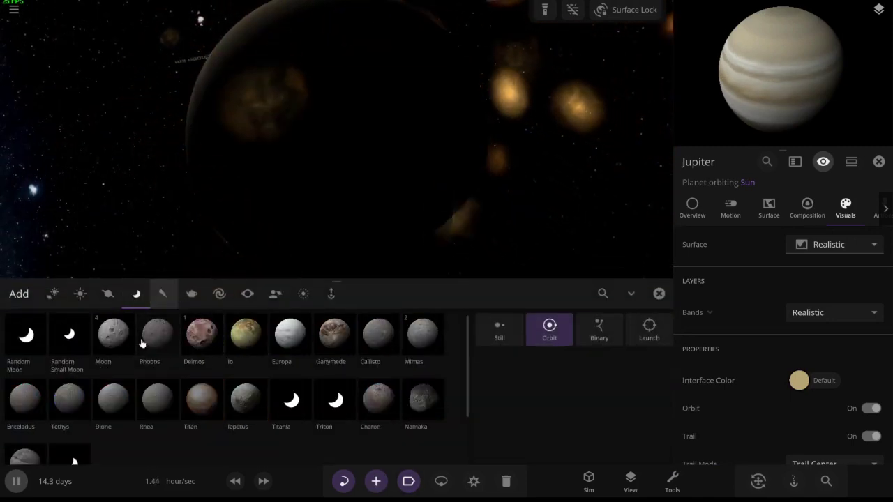
pyautogui.click(481, 279)
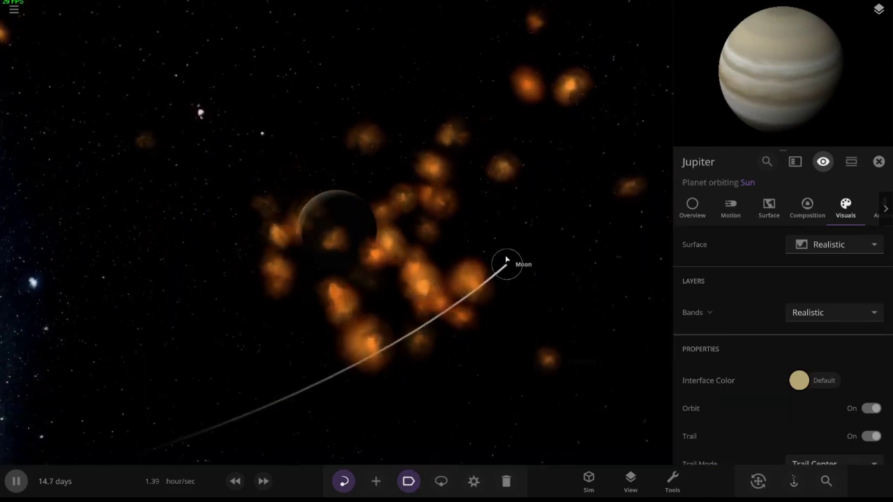
pyautogui.click(498, 257)
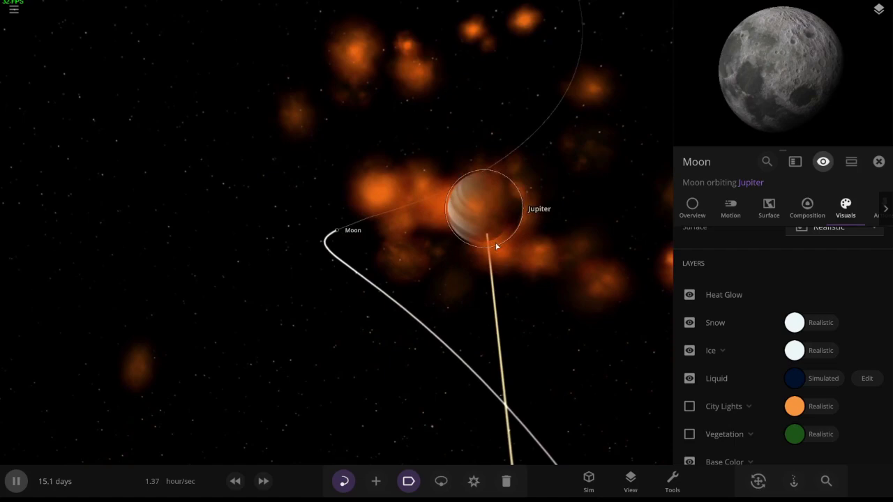
pyautogui.moveTo(493, 221); pyautogui.dragTo(297, 173)
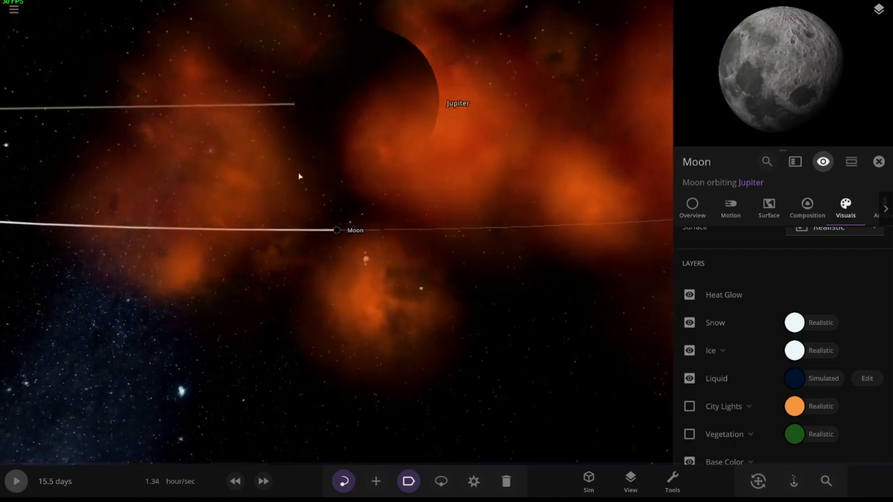
pyautogui.press('space')
pyautogui.scroll(5, 332, 151)
pyautogui.moveTo(332, 151)
pyautogui.mouseDown()
pyautogui.moveTo(233, 200)
pyautogui.moveTo(353, 199)
pyautogui.moveTo(628, 329)
pyautogui.mouseUp()
pyautogui.scroll(-10, 630, 351)
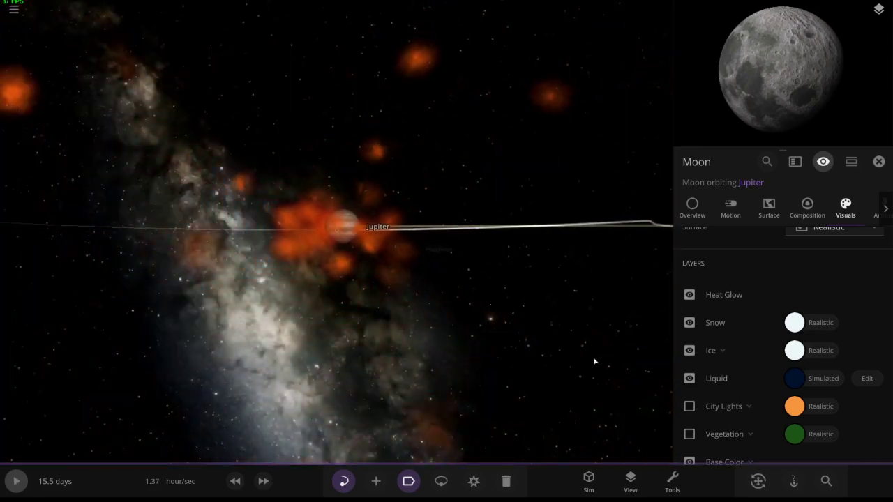
pyautogui.scroll(-3, 594, 360)
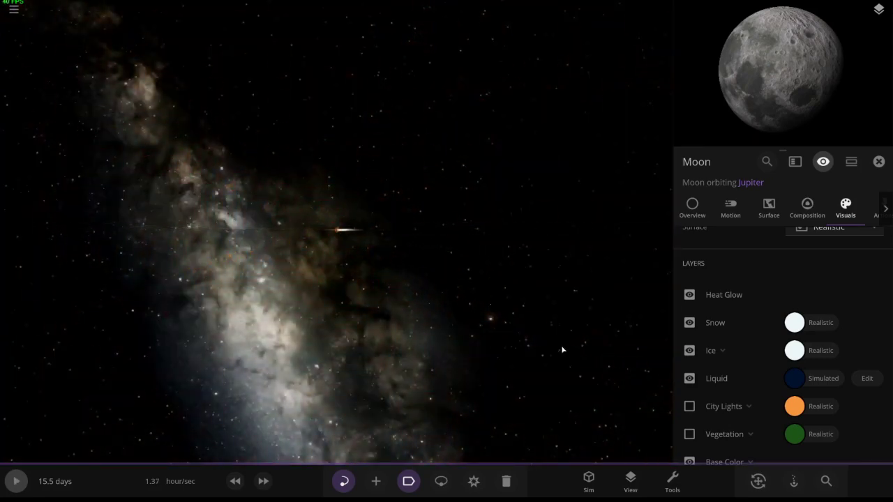
# Step: Place Pluto from the dwarf planets and asteroids gallery in orbit around the Moon
pyautogui.click(371, 485)
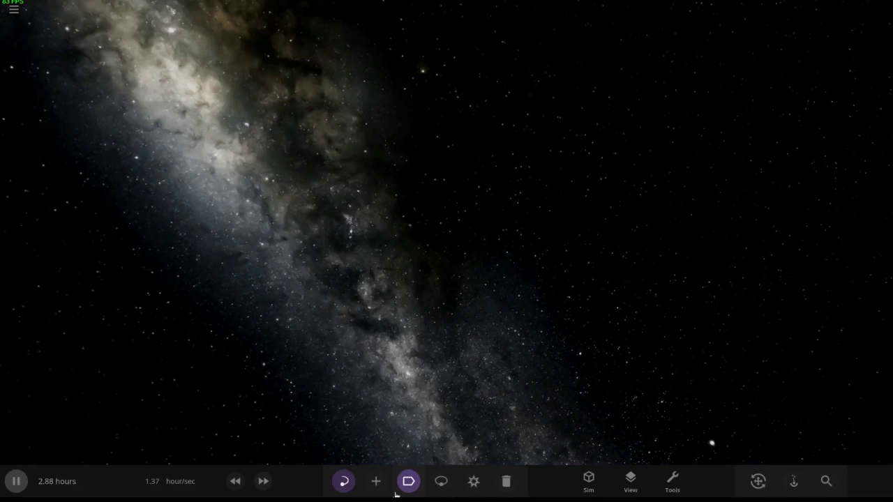
pyautogui.click(374, 486)
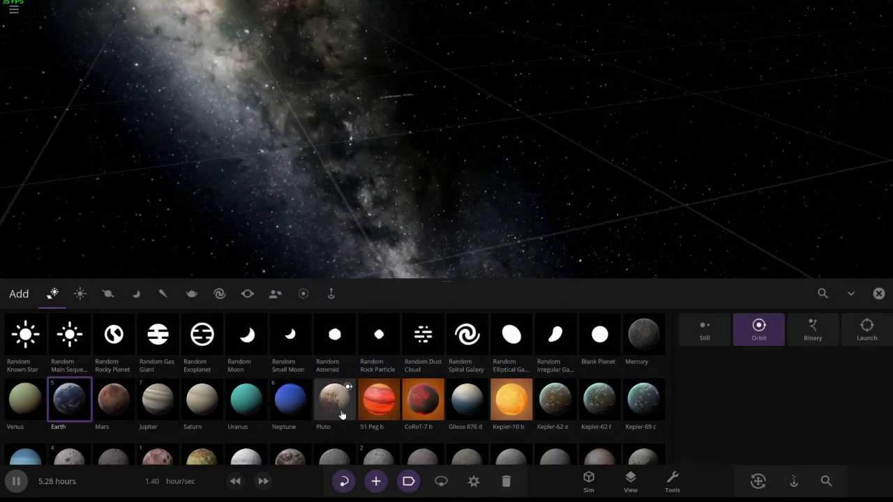
pyautogui.click(341, 415)
pyautogui.click(135, 293)
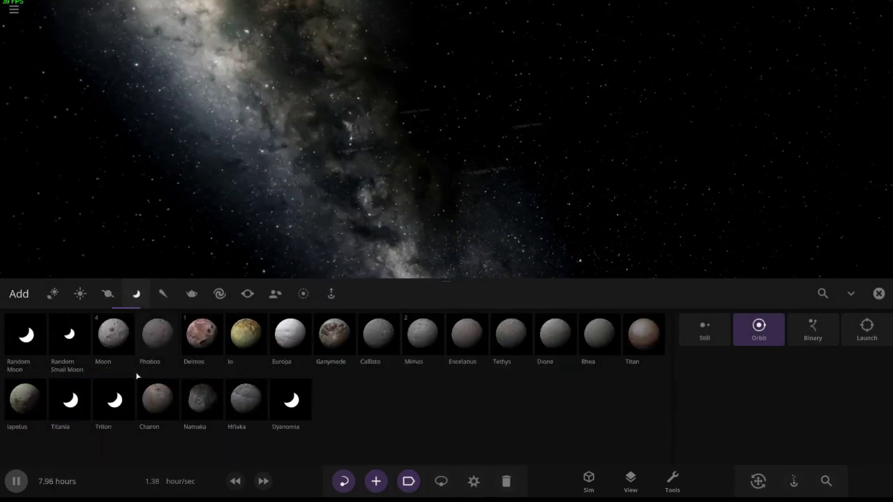
pyautogui.click(121, 322)
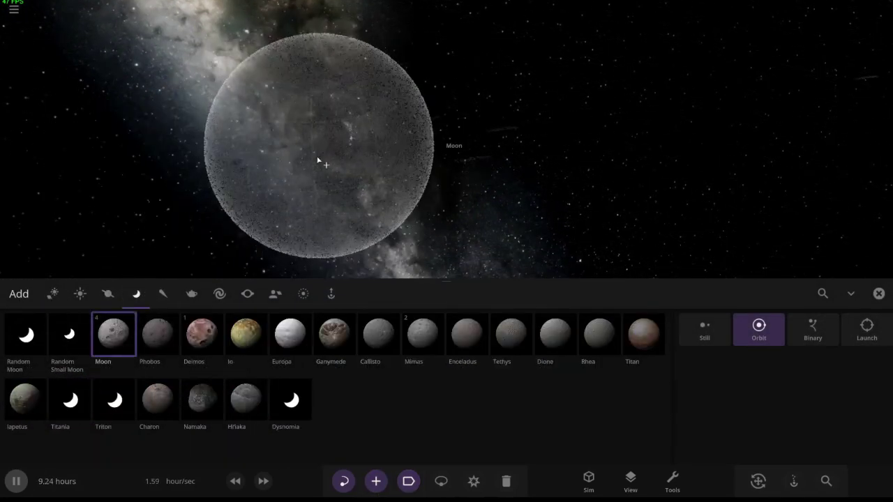
pyautogui.click(108, 294)
pyautogui.click(163, 293)
pyautogui.click(158, 334)
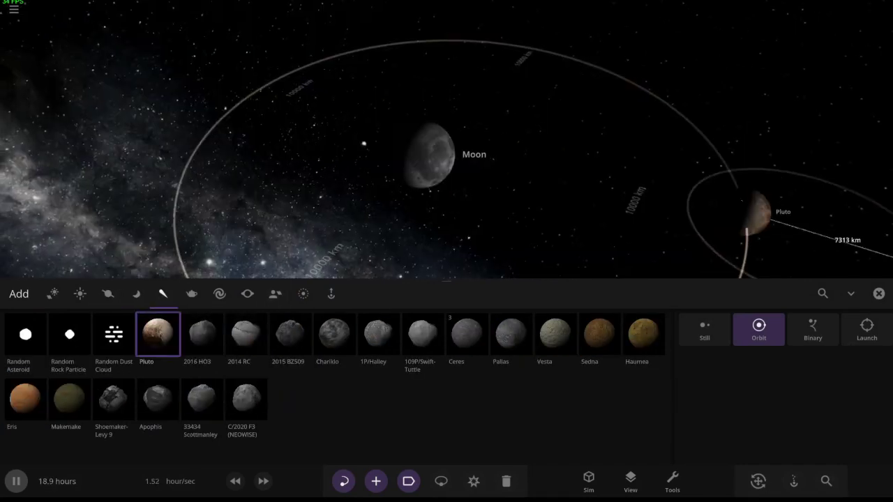
pyautogui.click(757, 216)
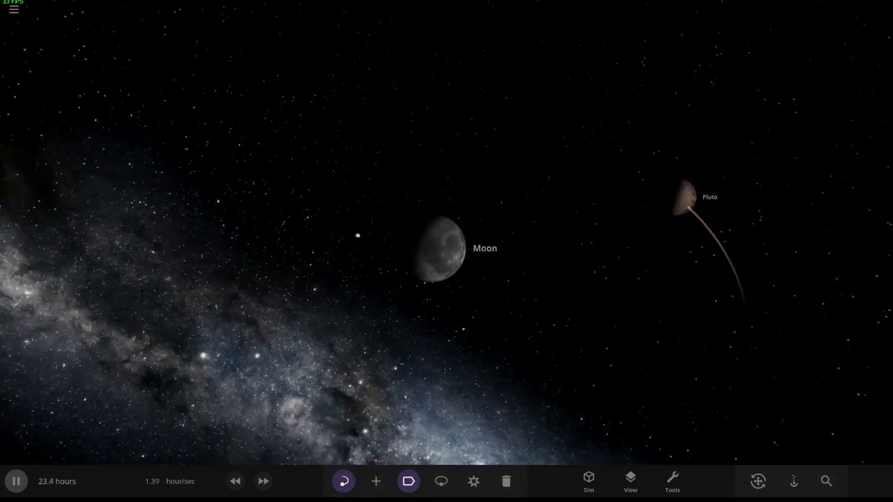
# Step: Box-select the Moon and Pluto's shared barycenter and set the simulation running
pyautogui.moveTo(341, 82); pyautogui.dragTo(719, 341)
pyautogui.press('space')
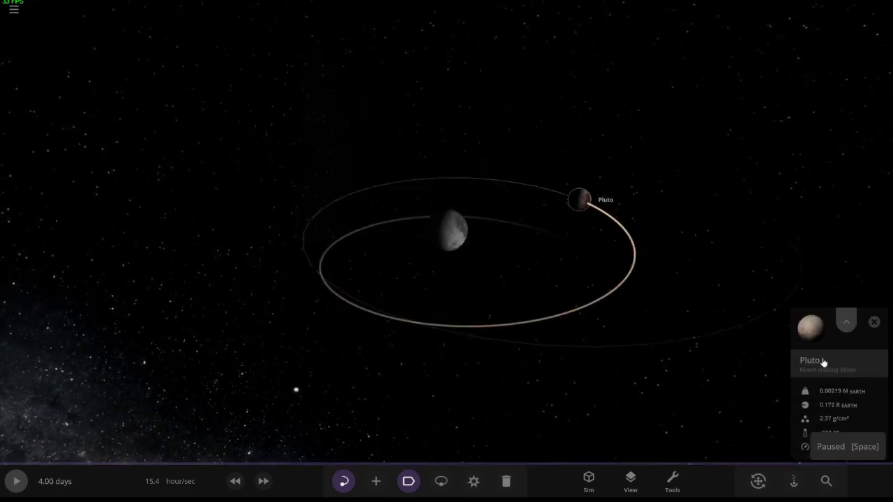
pyautogui.click(822, 347)
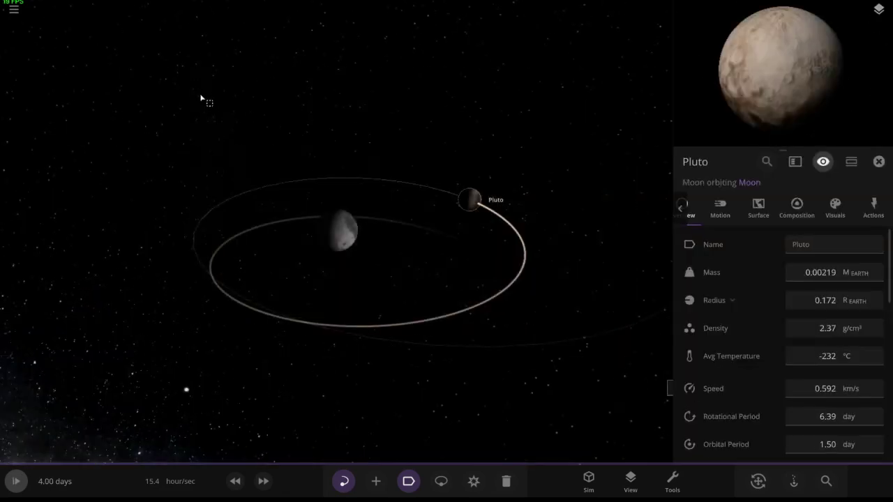
pyautogui.moveTo(443, 222); pyautogui.dragTo(543, 283)
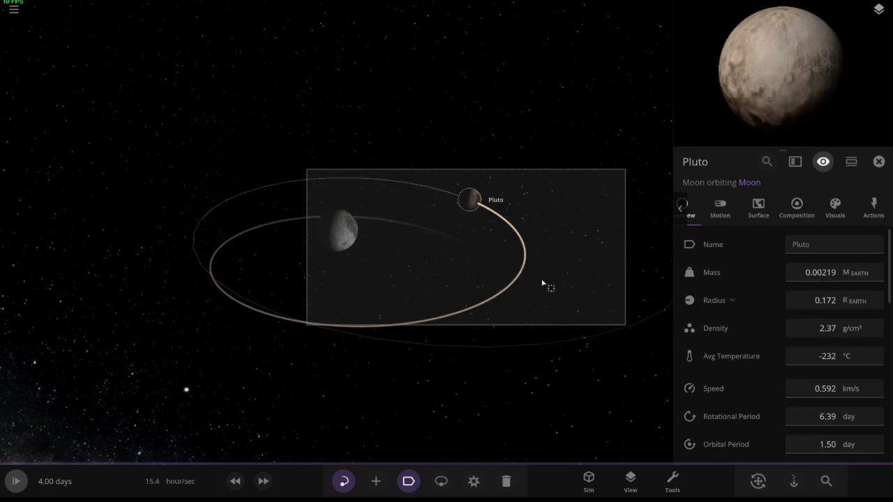
pyautogui.moveTo(224, 93); pyautogui.dragTo(564, 296)
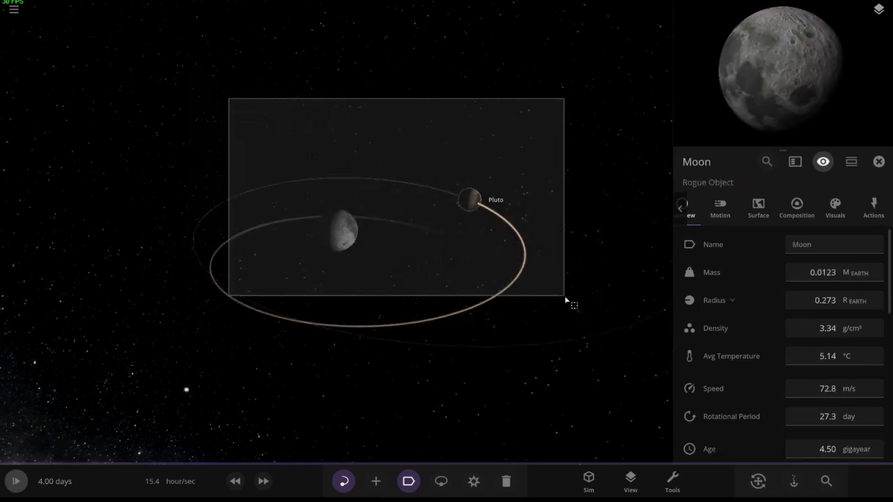
pyautogui.press('space')
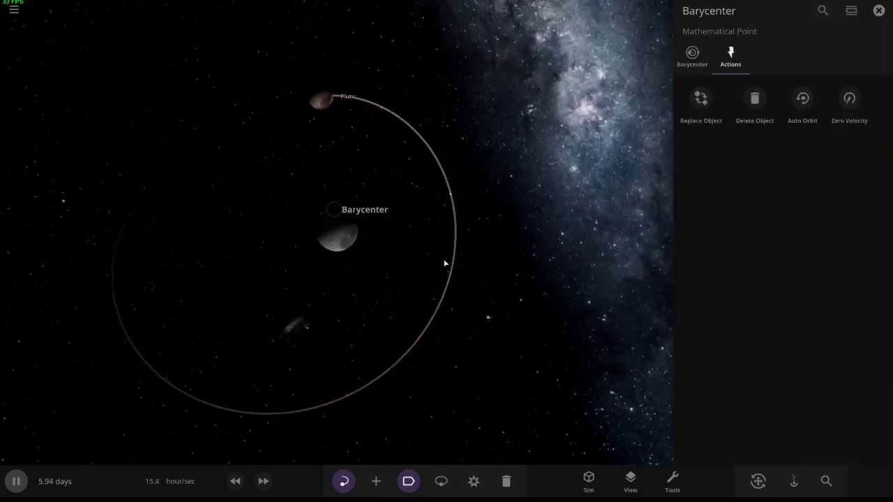
# Step: Raise the simulation speed and place Makemake in orbit around the barycenter
pyautogui.click(879, 11)
pyautogui.click(376, 481)
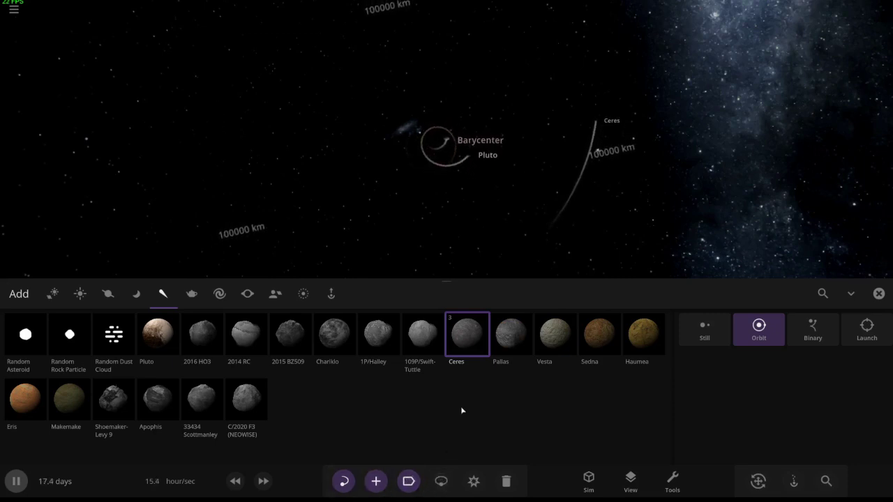
pyautogui.click(263, 482)
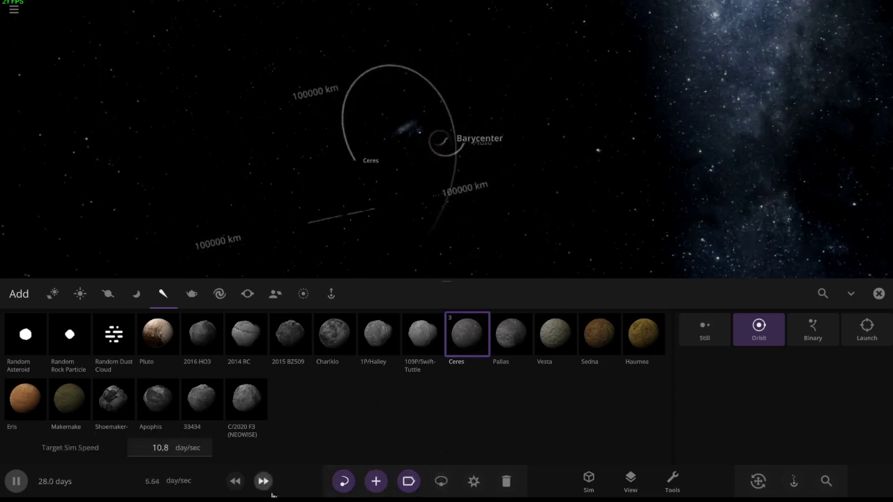
pyautogui.click(235, 481)
pyautogui.click(69, 400)
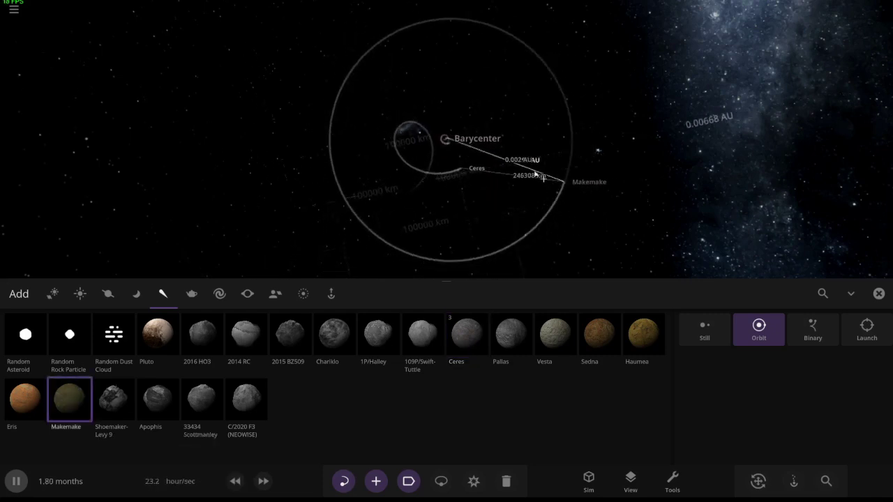
pyautogui.click(566, 200)
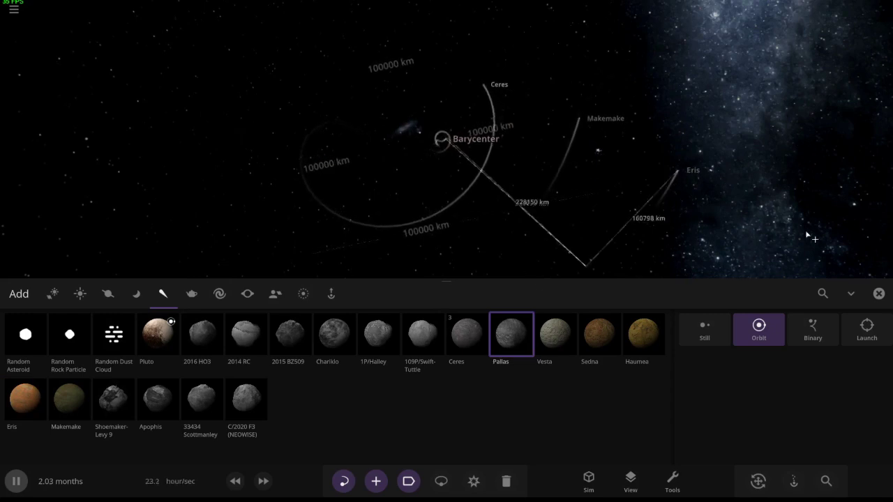
# Step: Place Pallas, Vesta, Sedna, Haumea, Apophis and Chariklo in orbit around the barycenter
pyautogui.click(167, 142)
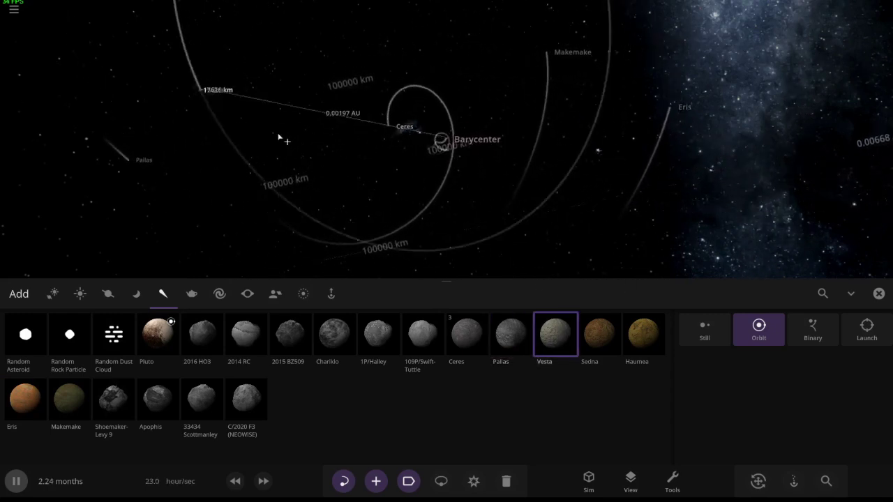
pyautogui.click(279, 140)
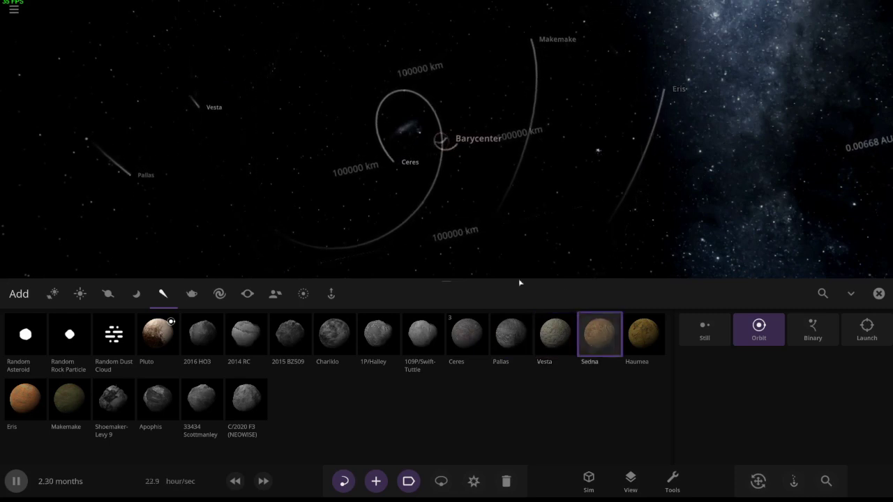
pyautogui.click(298, 46)
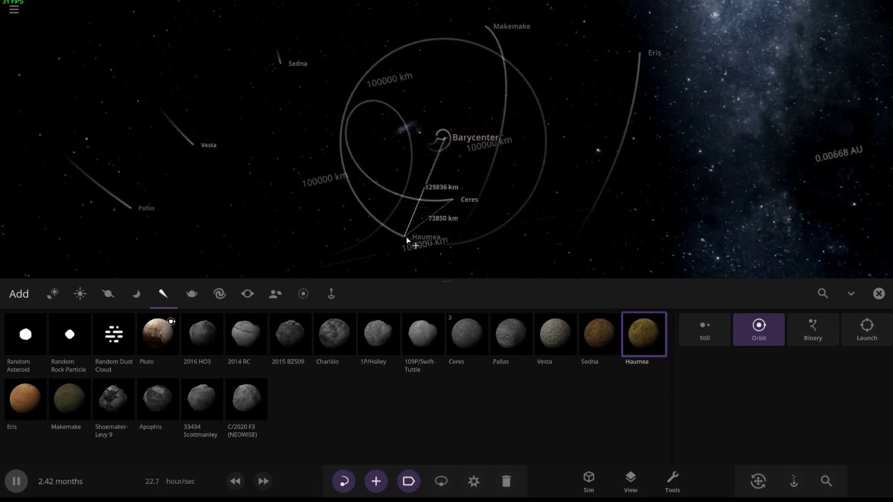
pyautogui.click(410, 241)
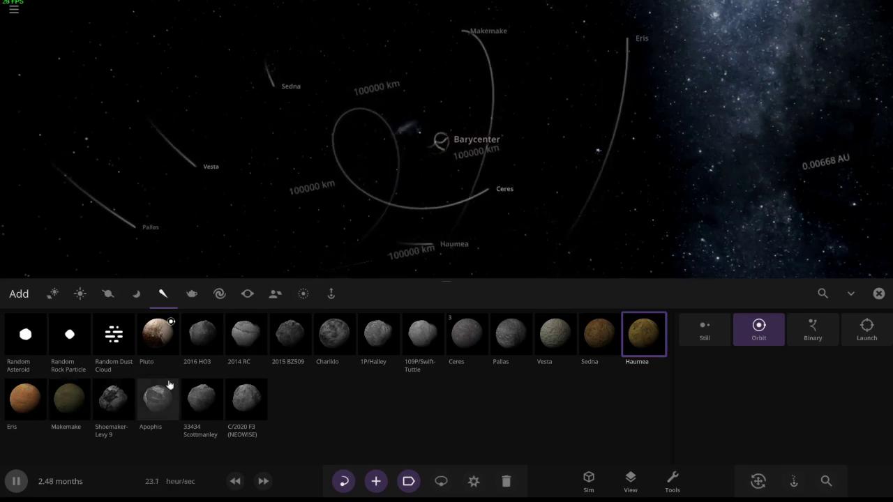
pyautogui.click(155, 398)
pyautogui.click(234, 195)
pyautogui.click(334, 335)
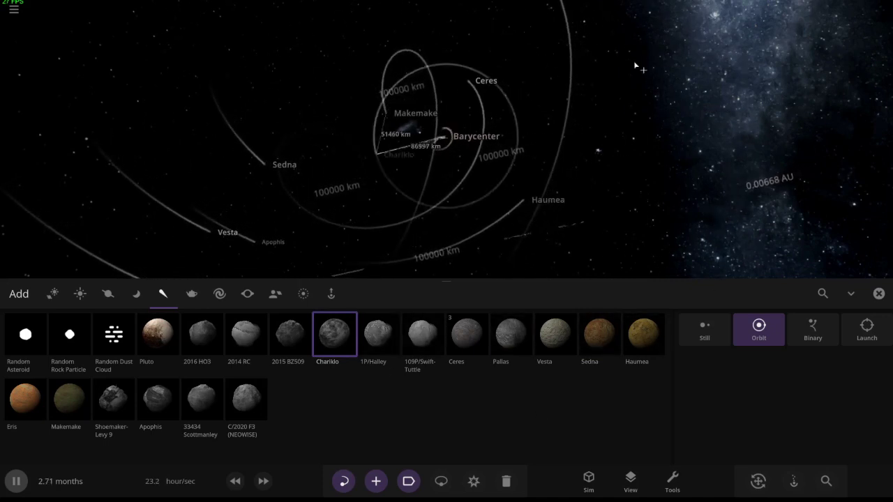
pyautogui.click(766, 158)
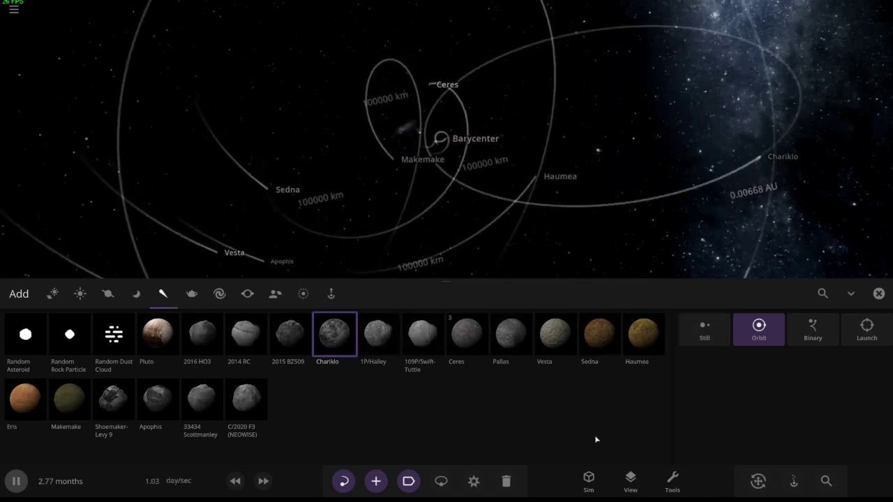
# Step: Speed up the simulation, tilt the view edge-on to the orbits, and close the add catalogue
pyautogui.click(263, 481)
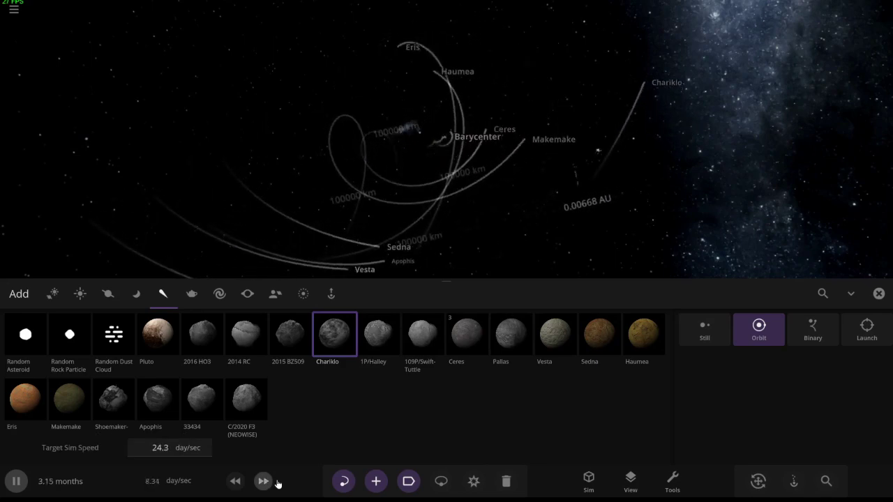
pyautogui.moveTo(698, 210); pyautogui.dragTo(726, 271, button='right')
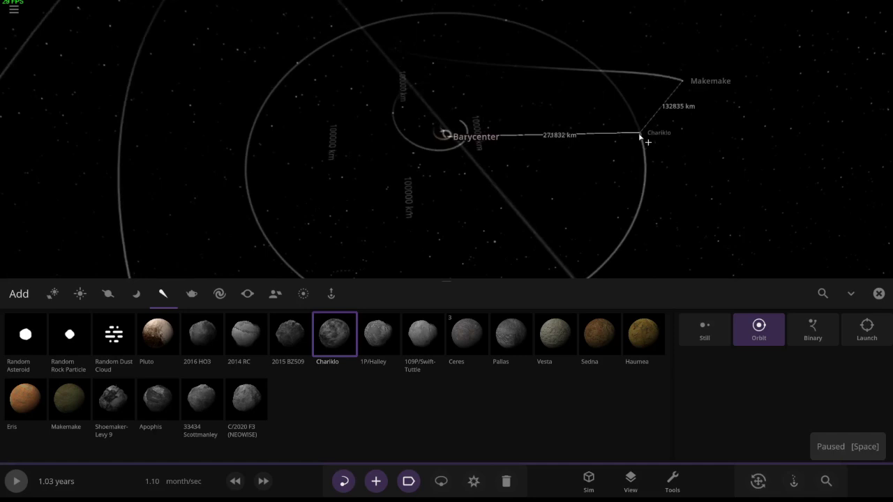
pyautogui.moveTo(685, 170); pyautogui.dragTo(692, 227, button='right')
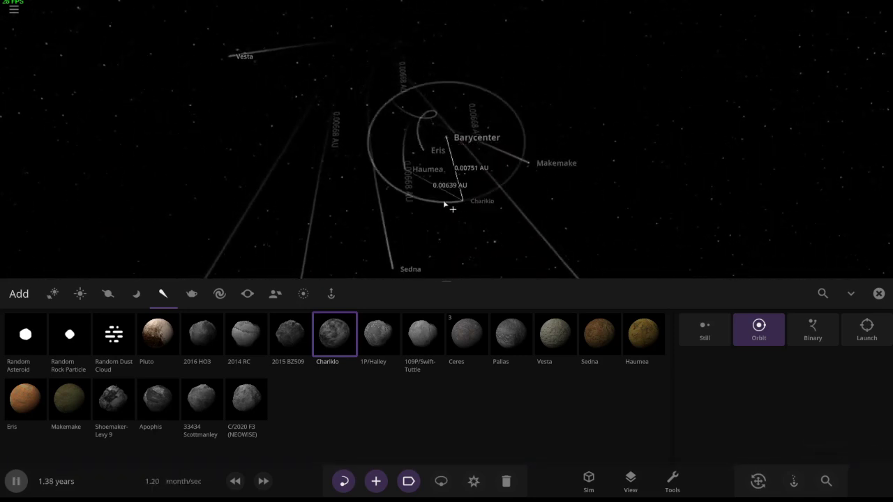
pyautogui.press('space')
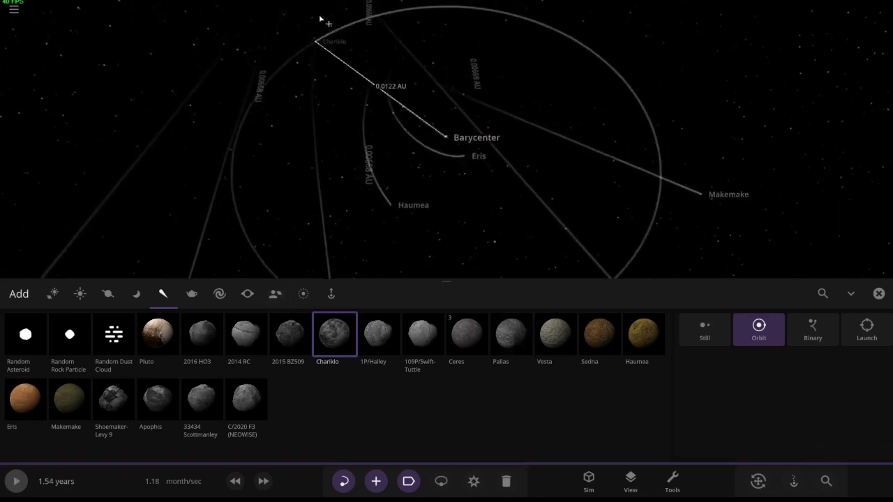
pyautogui.press('space')
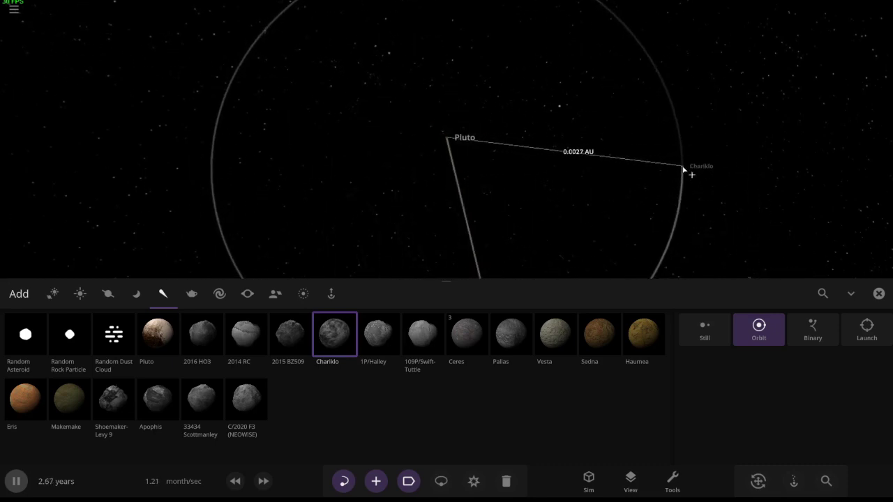
pyautogui.scroll(-5, 826, 262)
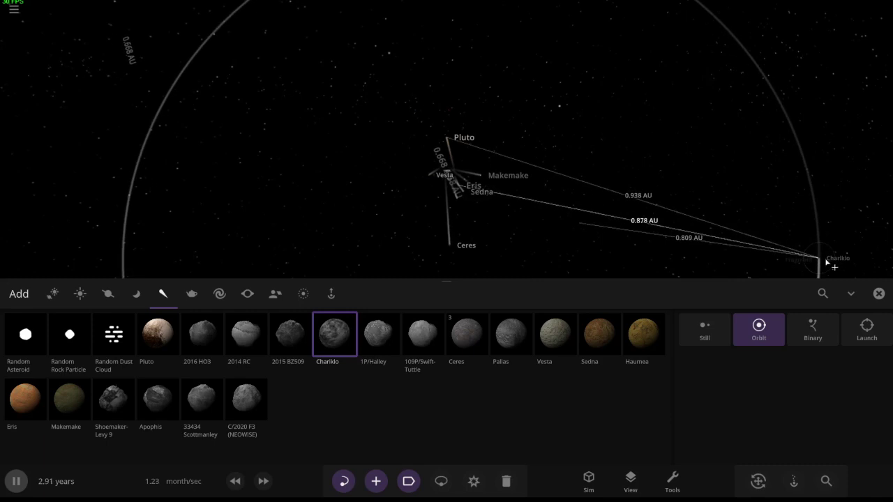
pyautogui.click(877, 295)
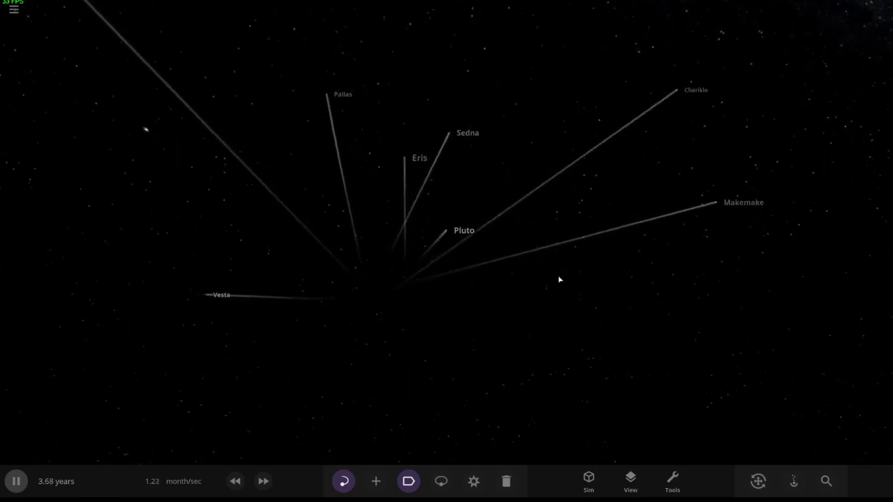
# Step: Find and focus on Pluto through the body list, then add Charon as its moon
pyautogui.hotkey('ctrl', 'f')
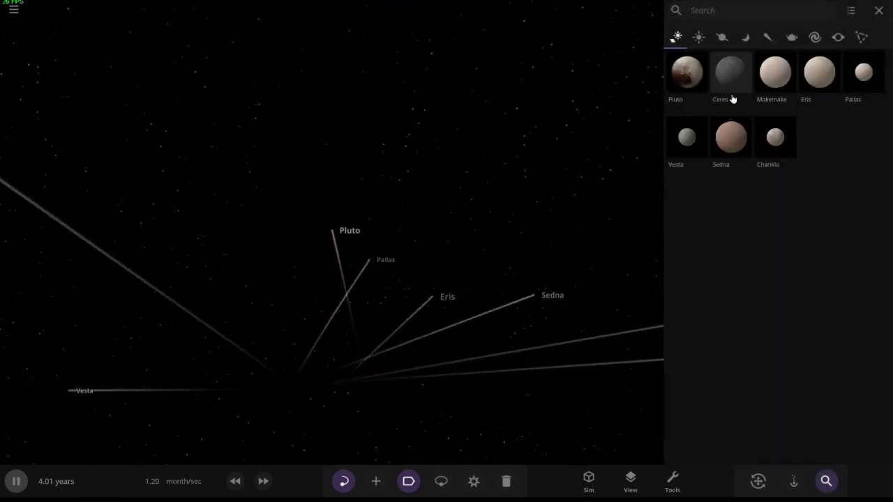
pyautogui.click(739, 43)
pyautogui.click(614, 303)
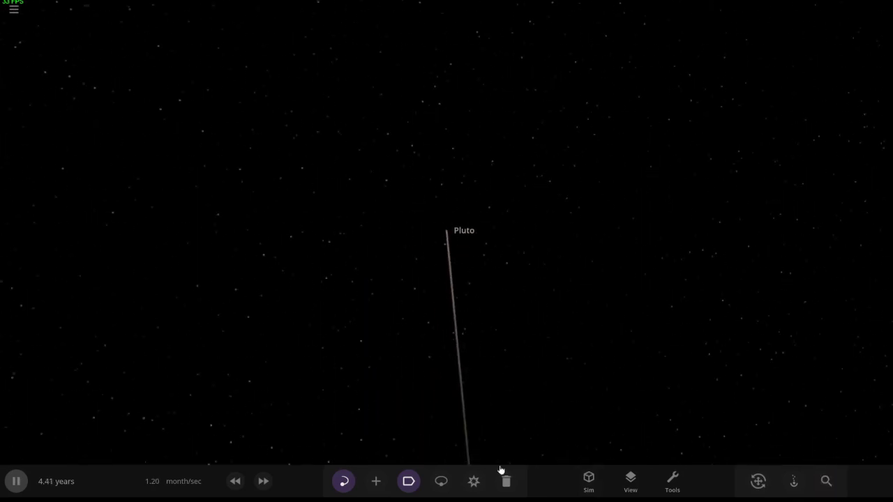
pyautogui.click(375, 481)
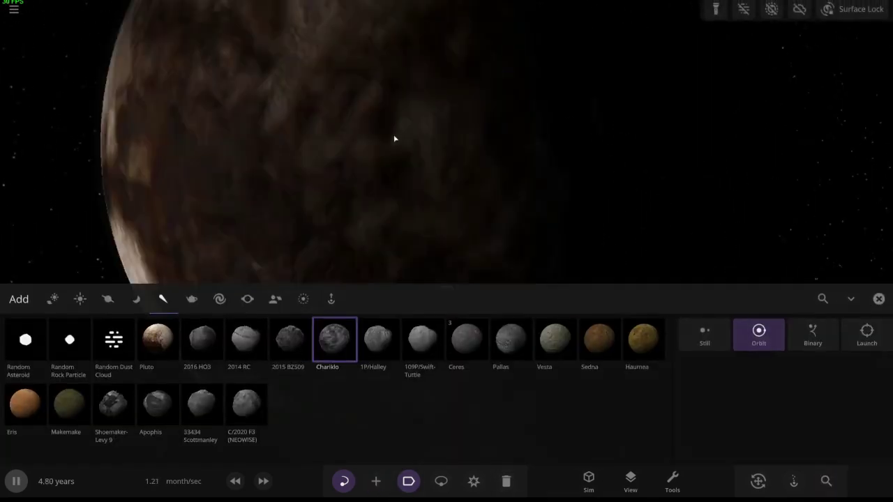
pyautogui.click(399, 140)
pyautogui.click(403, 145)
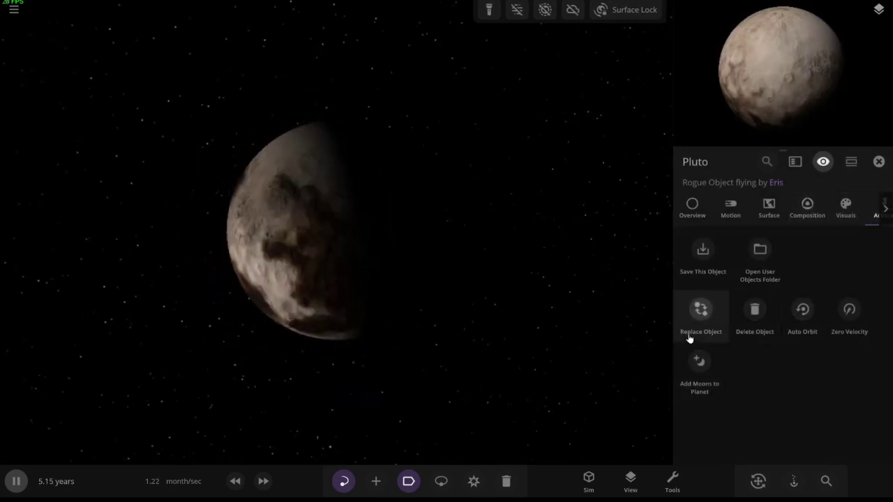
pyautogui.click(699, 367)
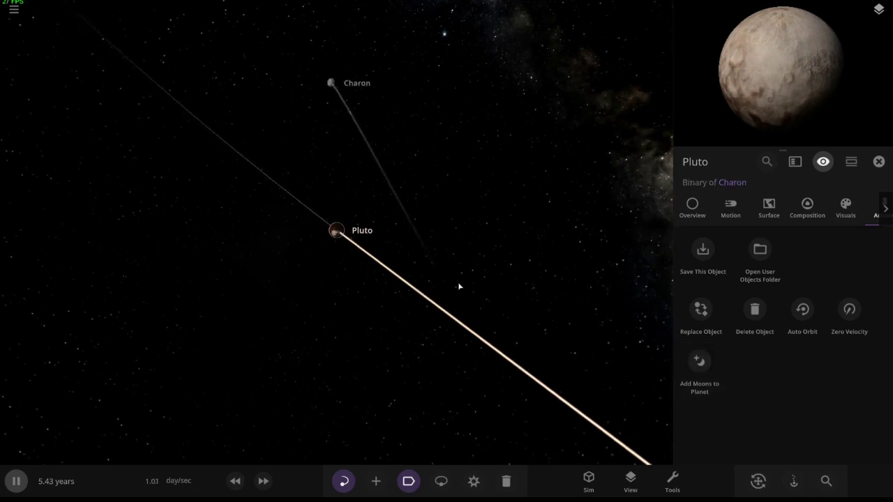
# Step: Speed up the simulation and swing the view to follow Pluto's and Charon's trails
pyautogui.click(265, 482)
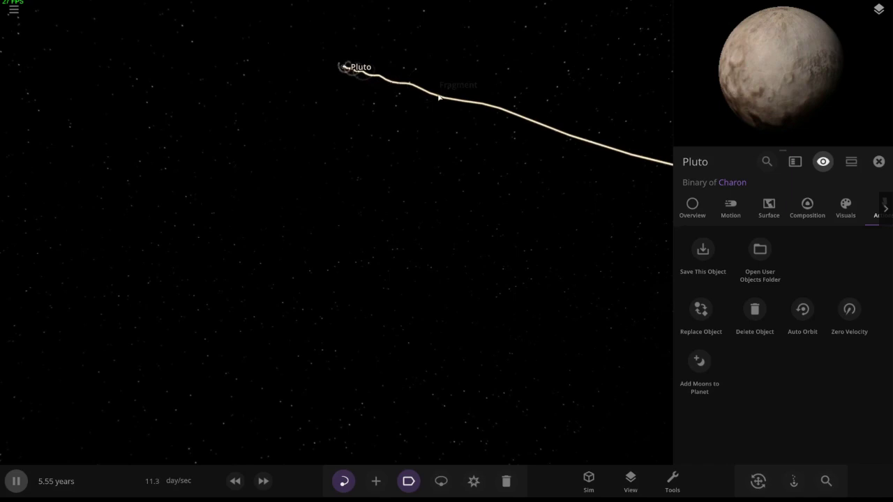
pyautogui.moveTo(524, 179); pyautogui.dragTo(770, 244)
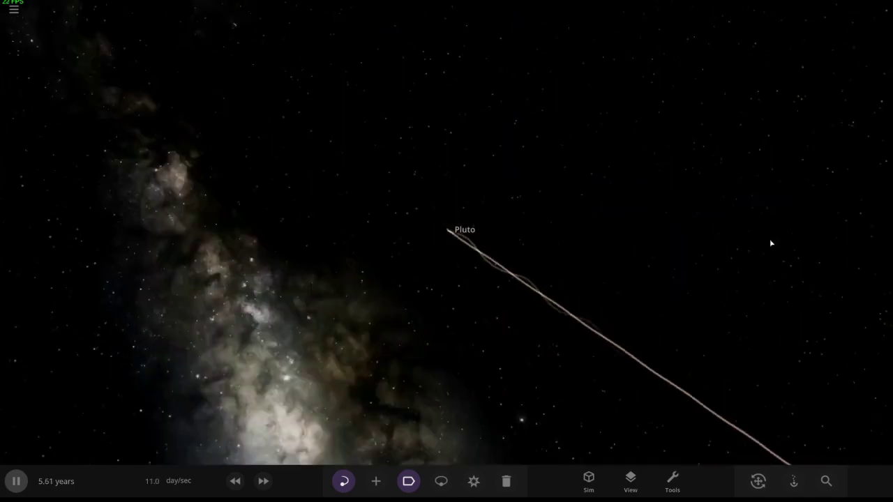
pyautogui.moveTo(617, 240)
pyautogui.mouseDown()
pyautogui.moveTo(694, 221)
pyautogui.moveTo(717, 203)
pyautogui.mouseUp()
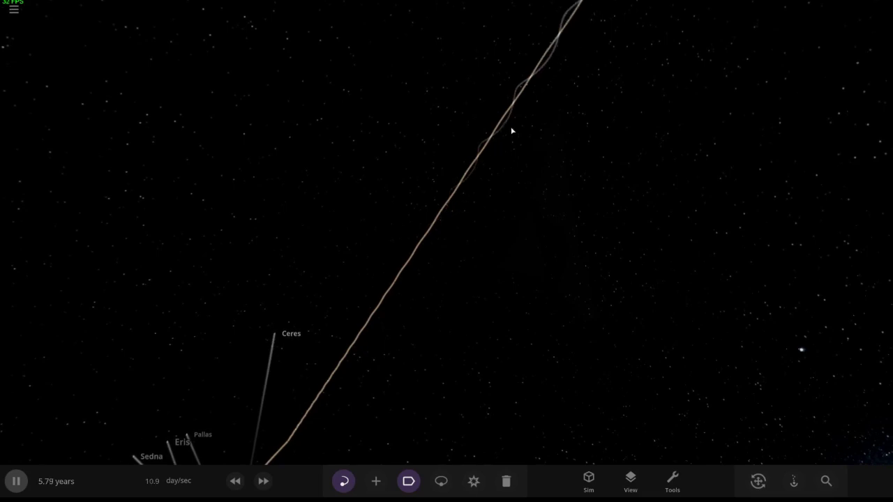
pyautogui.moveTo(503, 118); pyautogui.dragTo(618, 58)
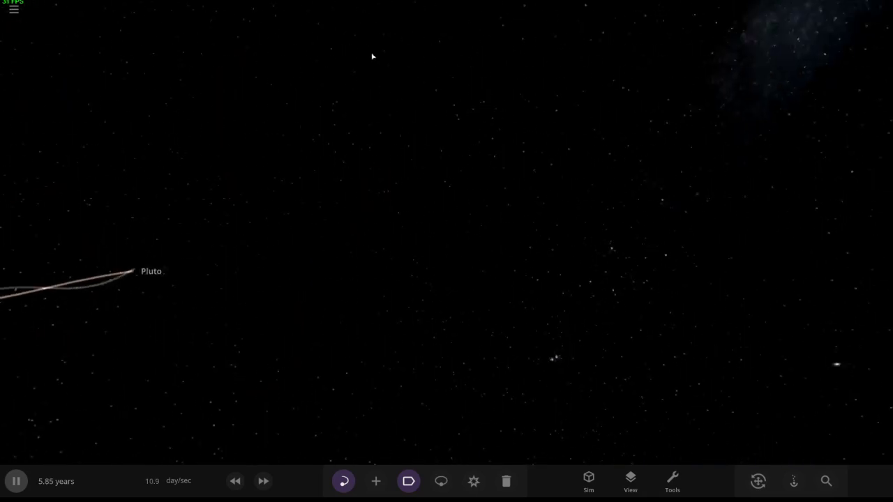
pyautogui.moveTo(373, 56)
pyautogui.mouseDown()
pyautogui.moveTo(307, 316)
pyautogui.moveTo(400, 385)
pyautogui.mouseUp()
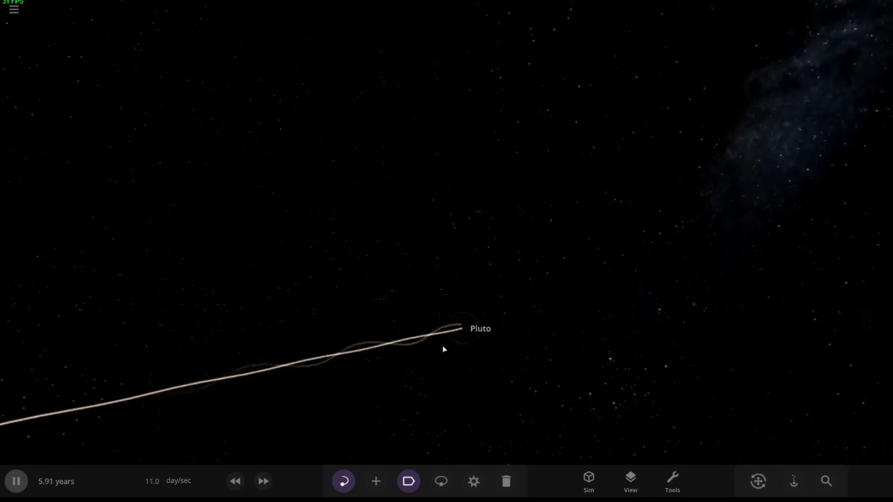
pyautogui.moveTo(442, 347)
pyautogui.mouseDown()
pyautogui.moveTo(486, 273)
pyautogui.moveTo(482, 311)
pyautogui.moveTo(433, 374)
pyautogui.mouseUp()
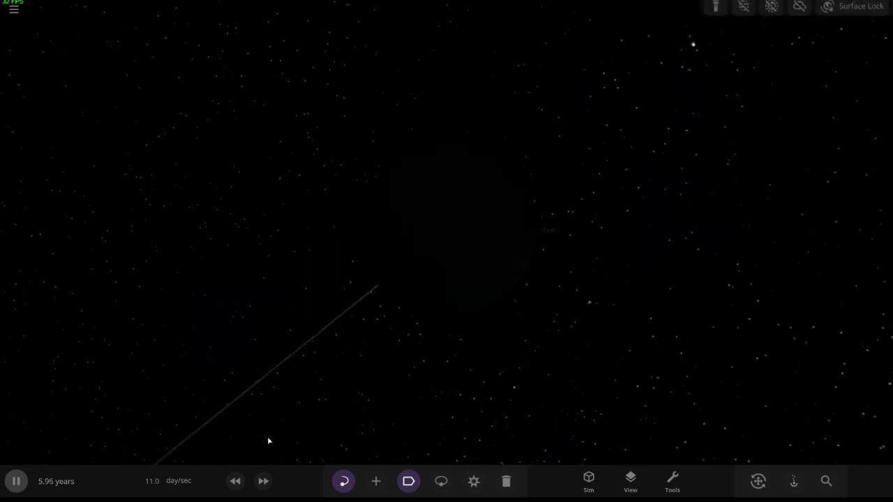
pyautogui.scroll(-3, 267, 440)
pyautogui.scroll(-3, 265, 433)
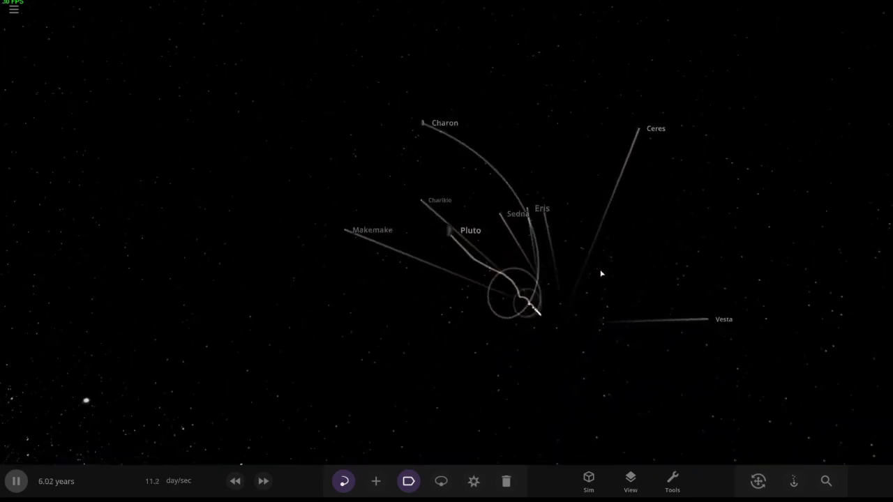
pyautogui.moveTo(601, 274)
pyautogui.mouseDown()
pyautogui.moveTo(544, 259)
pyautogui.moveTo(564, 257)
pyautogui.moveTo(469, 220)
pyautogui.moveTo(461, 185)
pyautogui.moveTo(499, 231)
pyautogui.mouseUp()
# Step: Zoom in, hide and restore the interface, and return to the main menu
pyautogui.scroll(3, 560, 266)
pyautogui.scroll(2, 558, 267)
pyautogui.scroll(5, 552, 260)
pyautogui.press('Tab')
pyautogui.scroll(-5, 498, 231)
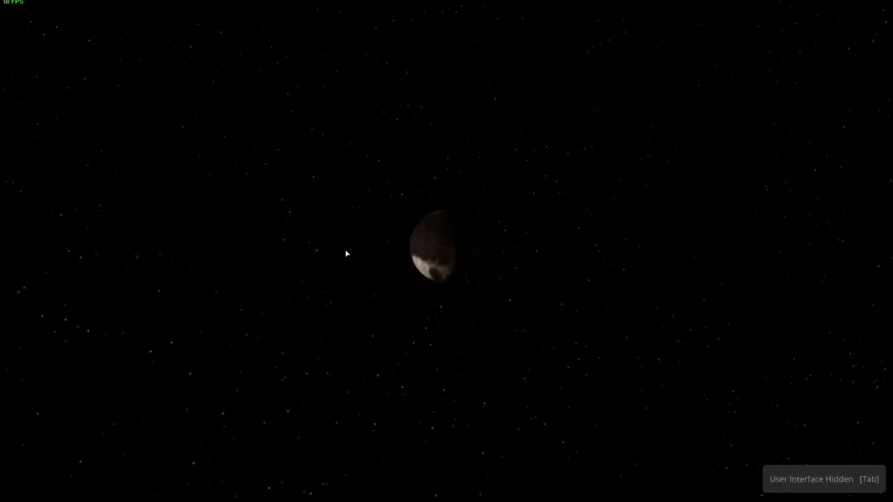
pyautogui.press('Tab')
pyautogui.press('Escape')
pyautogui.press('Escape')
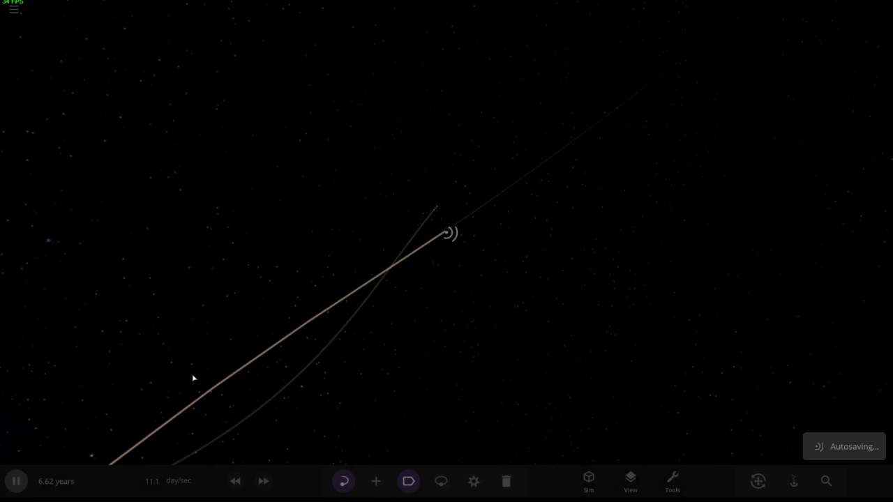
# Step: Start a new empty scene and place the star Betelgeuse
pyautogui.click(376, 481)
pyautogui.click(79, 293)
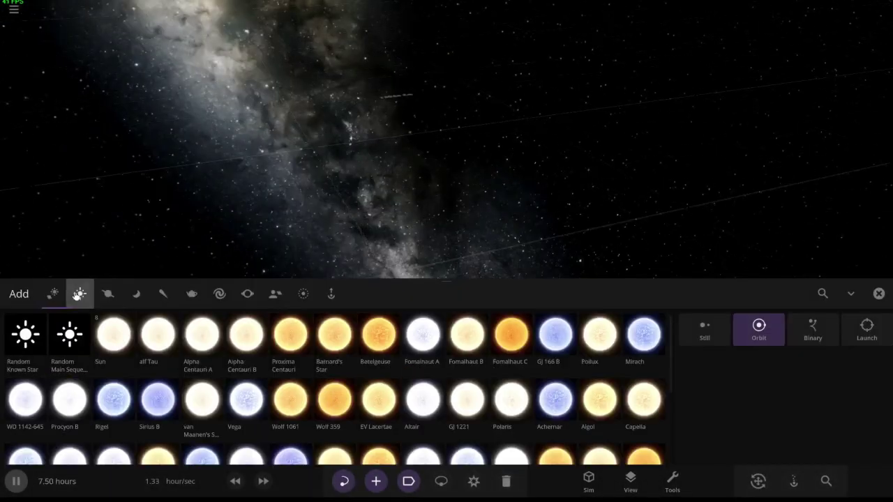
pyautogui.click(379, 334)
pyautogui.click(384, 193)
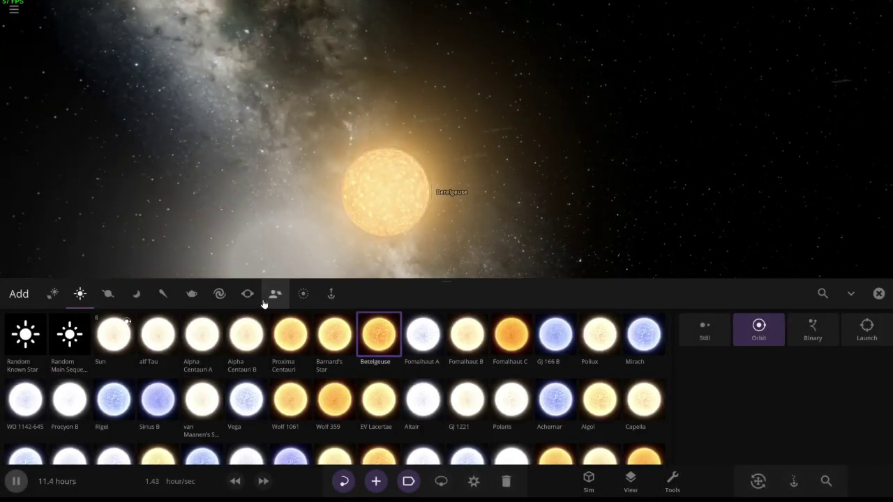
# Step: Add random rocky planets orbiting Betelgeuse, zooming to check them
pyautogui.click(138, 294)
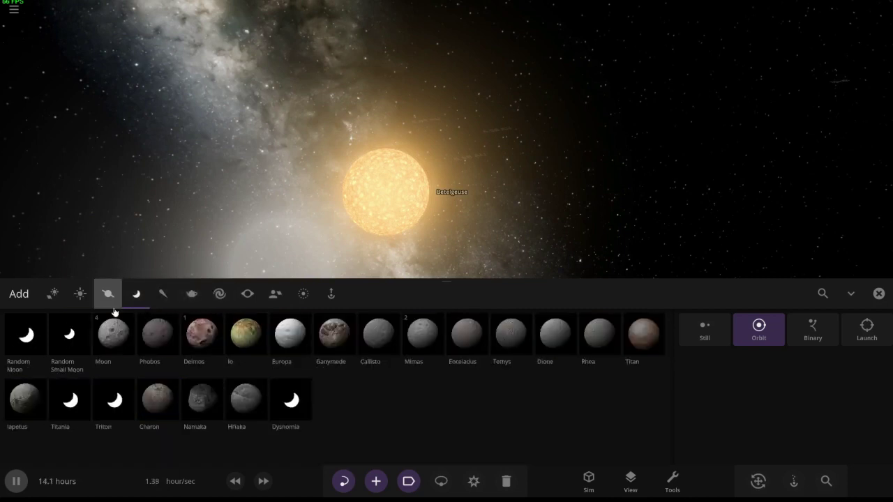
pyautogui.click(109, 296)
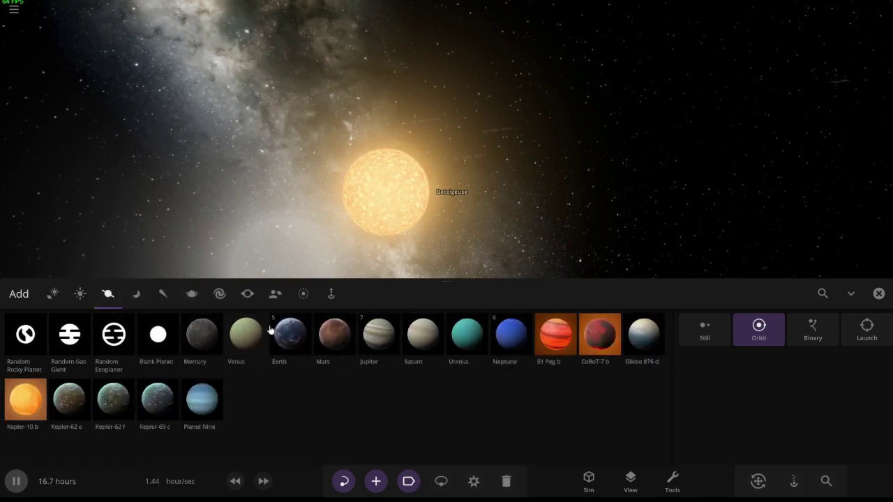
pyautogui.click(25, 335)
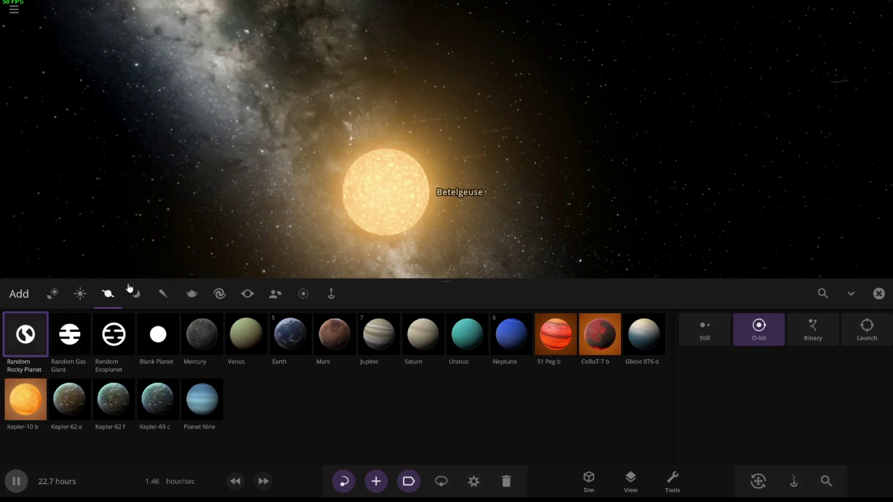
pyautogui.click(447, 120)
pyautogui.scroll(-3, 447, 120)
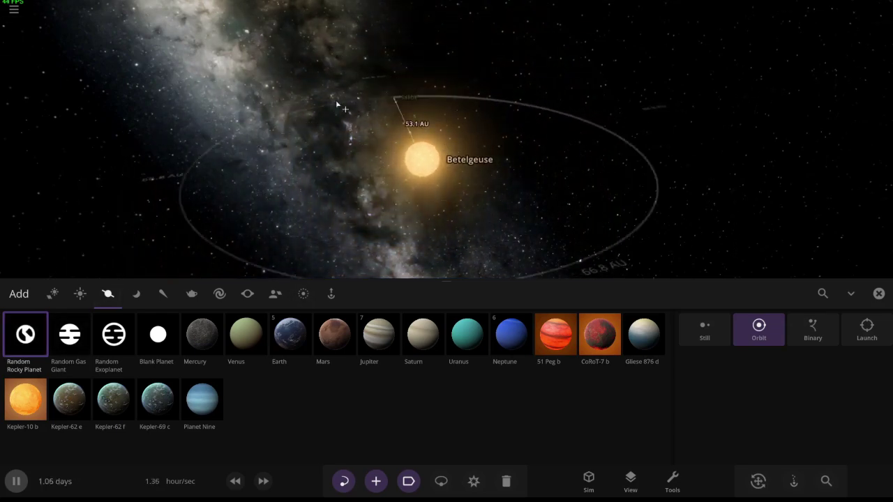
pyautogui.scroll(5, 502, 185)
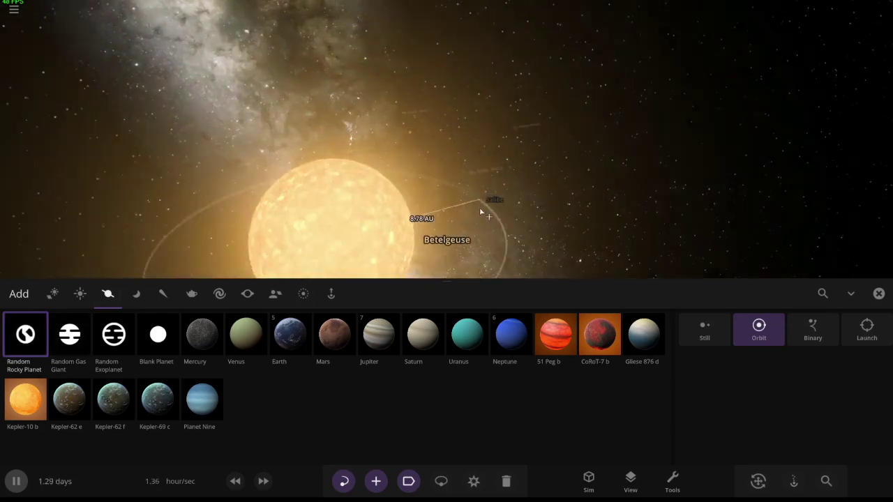
pyautogui.scroll(-3, 460, 162)
pyautogui.scroll(-3, 462, 136)
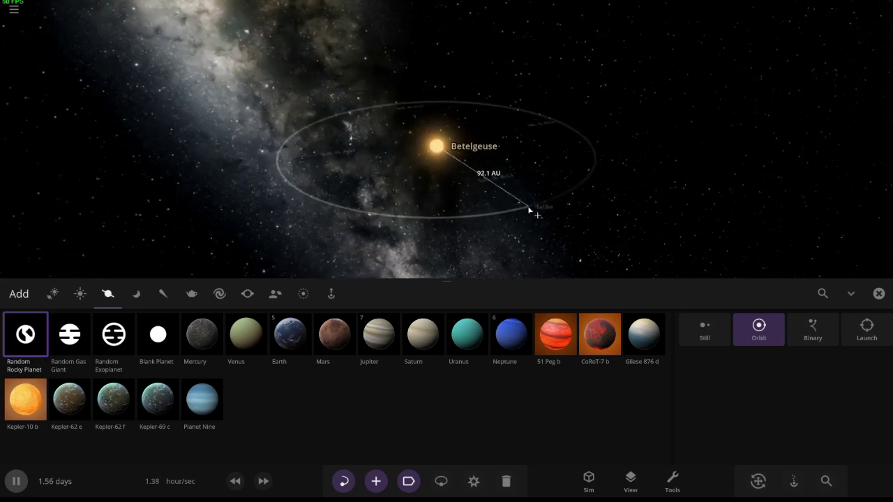
pyautogui.scroll(3, 499, 187)
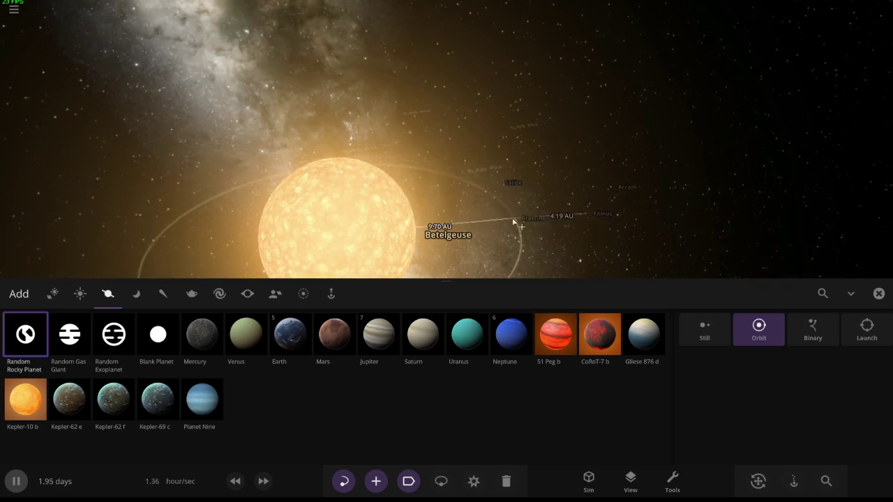
pyautogui.scroll(-2, 593, 237)
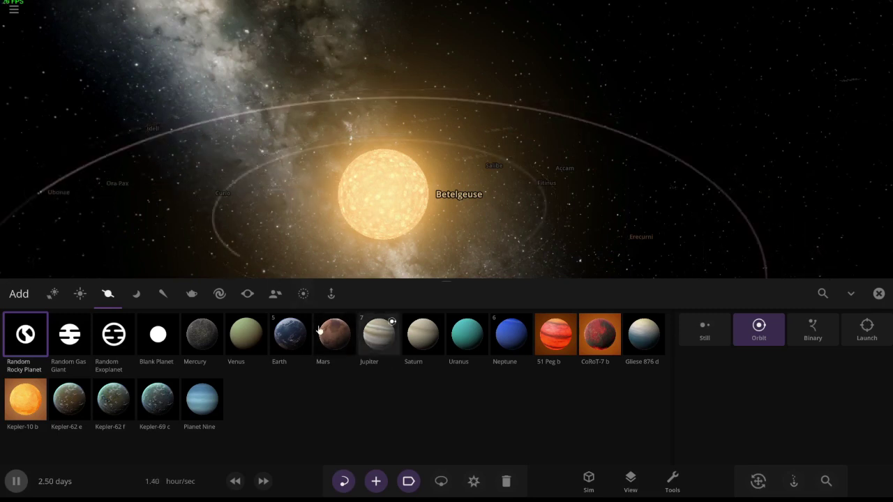
# Step: Supernova Betelgeuse with the Explode tool, then zoom in close on planet Fitinus
pyautogui.click(376, 481)
pyautogui.click(475, 483)
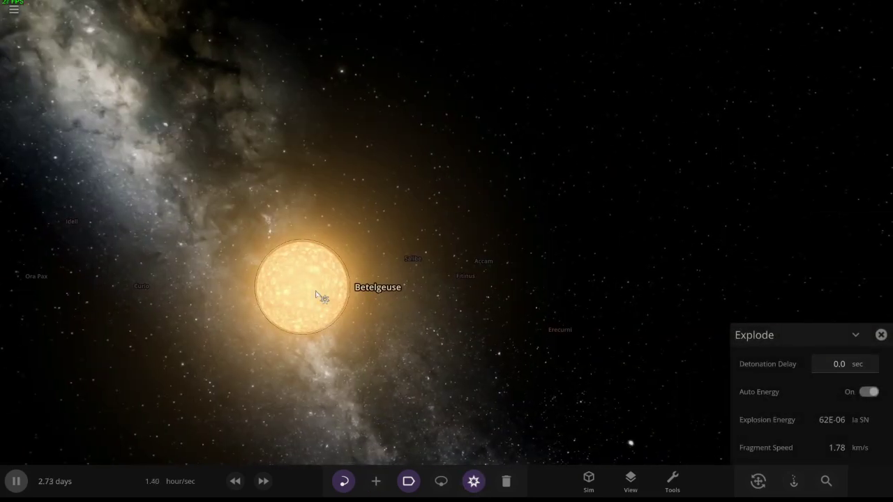
pyautogui.click(317, 298)
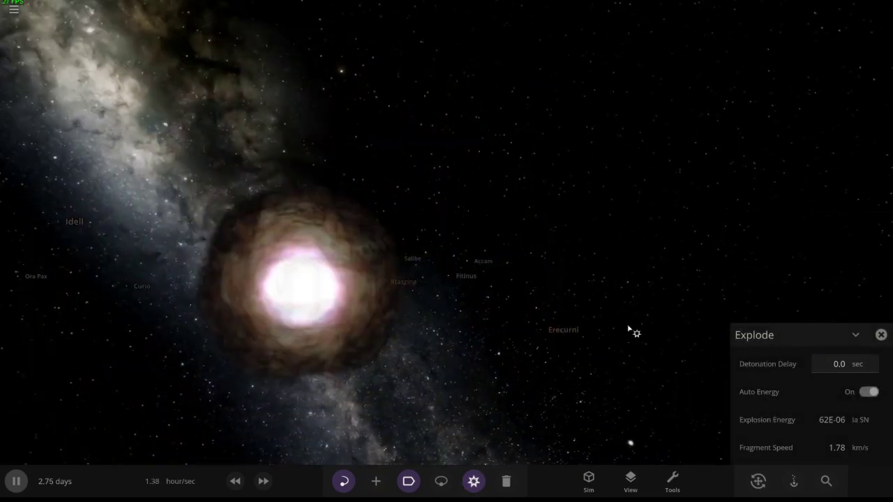
pyautogui.click(854, 335)
pyautogui.click(485, 304)
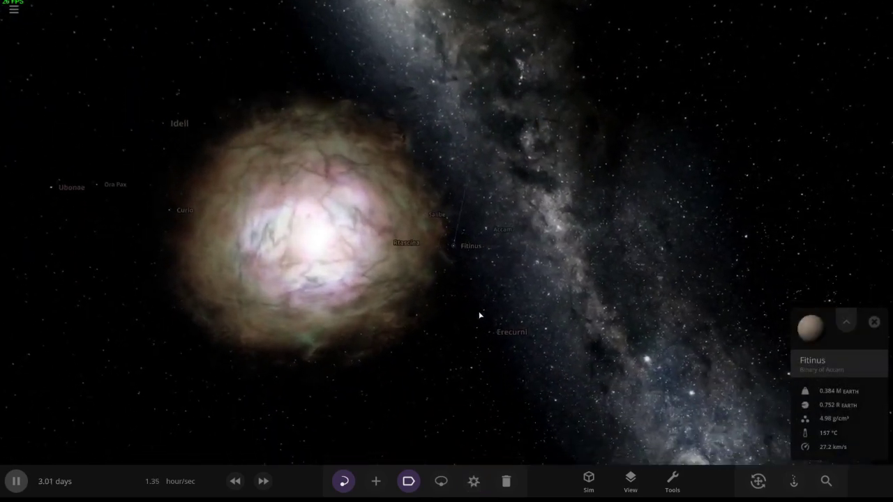
pyautogui.doubleClick(478, 297)
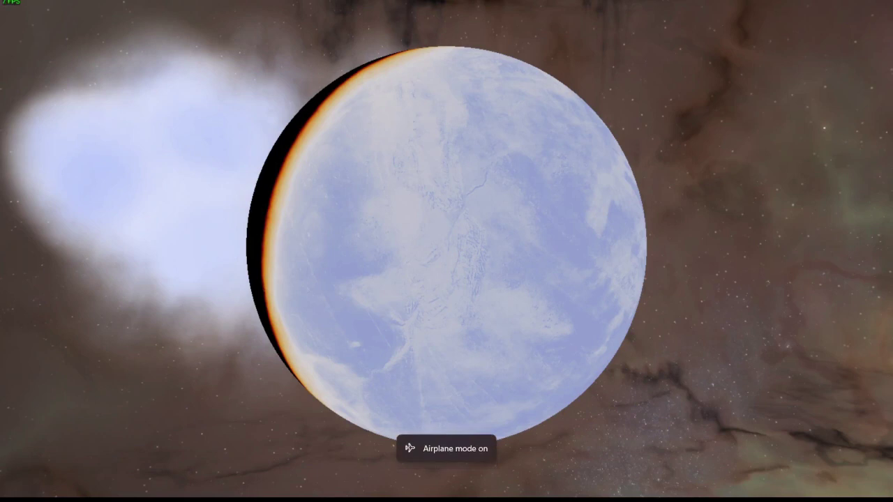
# Step: Capture a full-screen screenshot of the Fitinus close-up with Snipping Tool
pyautogui.press('super+shift+s')
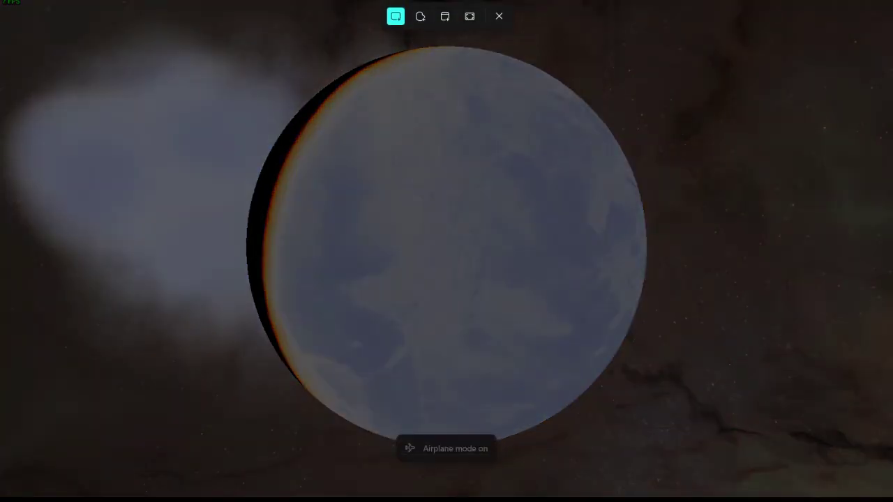
pyautogui.click(411, 323)
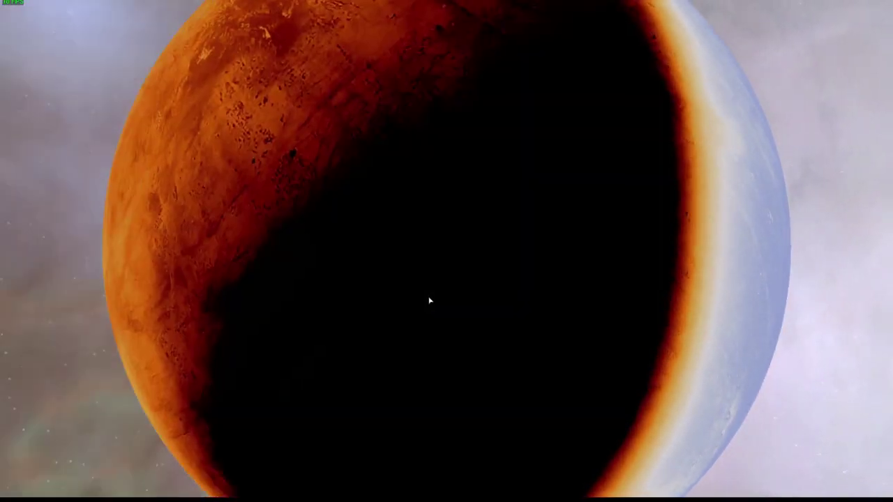
# Step: Add a Satellite from the spacecraft and miscellaneous list into orbit around Fitinus
pyautogui.press('a')
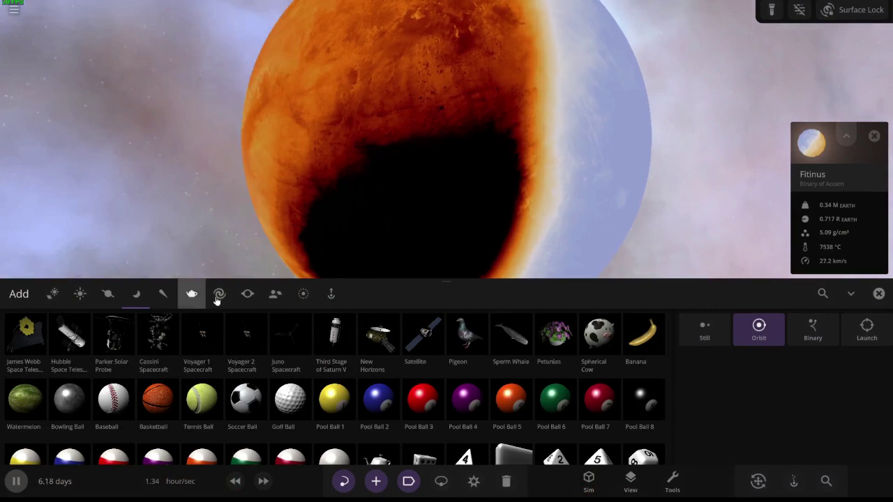
pyautogui.click(279, 297)
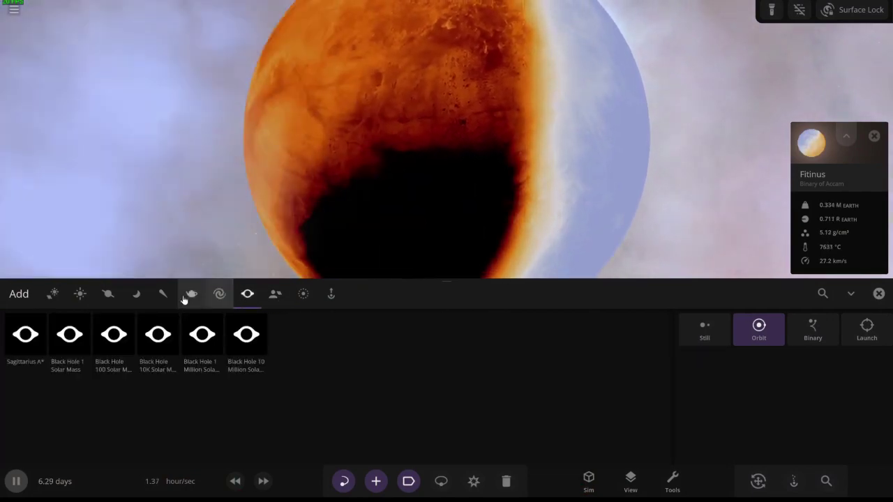
pyautogui.click(199, 299)
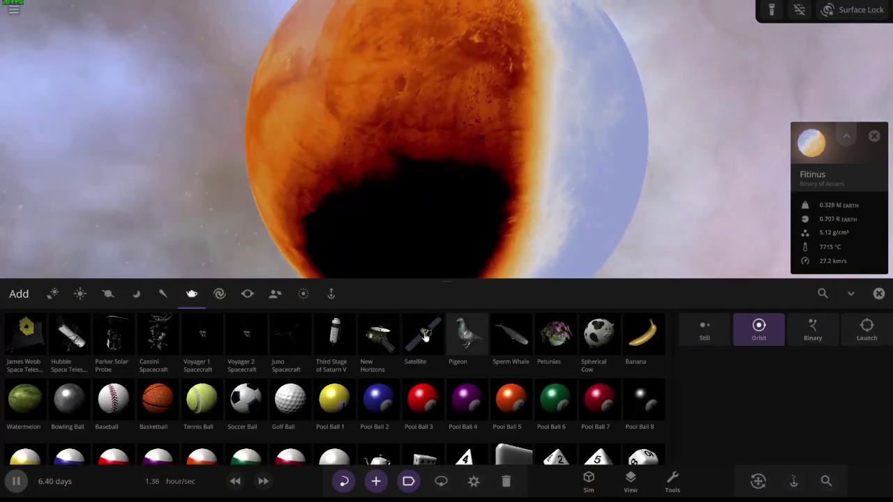
pyautogui.click(425, 336)
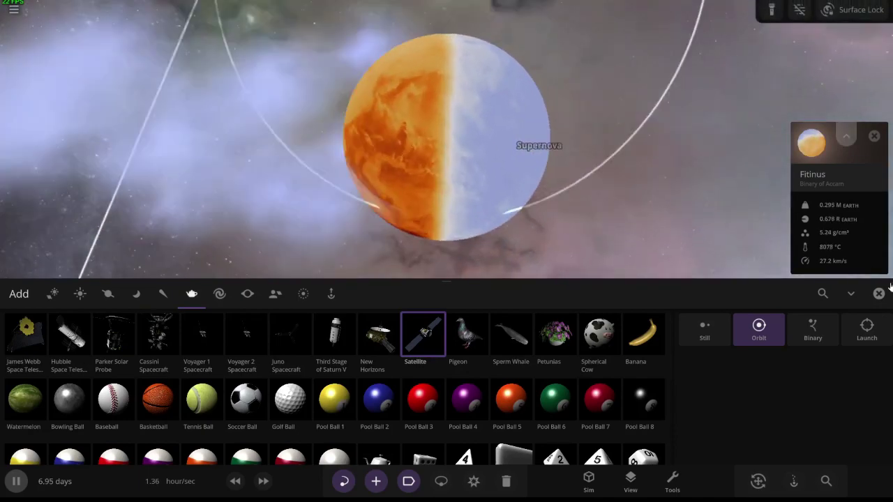
pyautogui.click(878, 293)
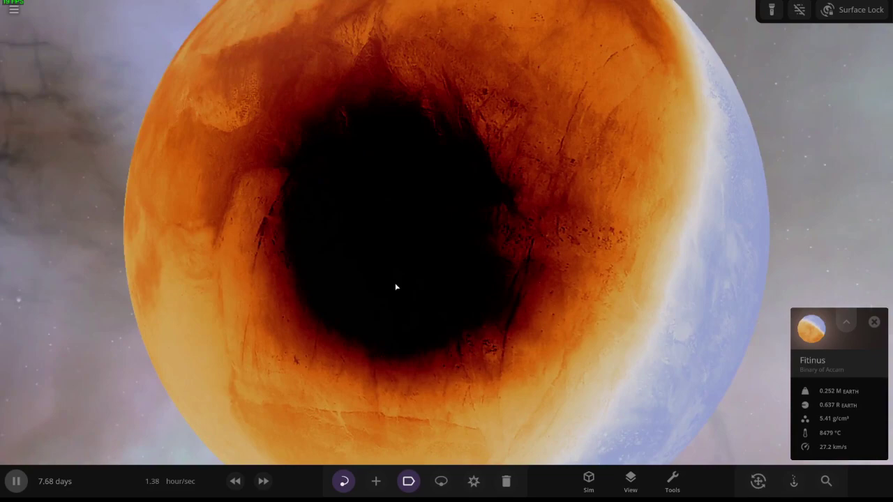
# Step: Zoom out and tilt the view until Fitinus's orbit is seen edge-on
pyautogui.scroll(-5, 425, 244)
pyautogui.scroll(-5, 409, 314)
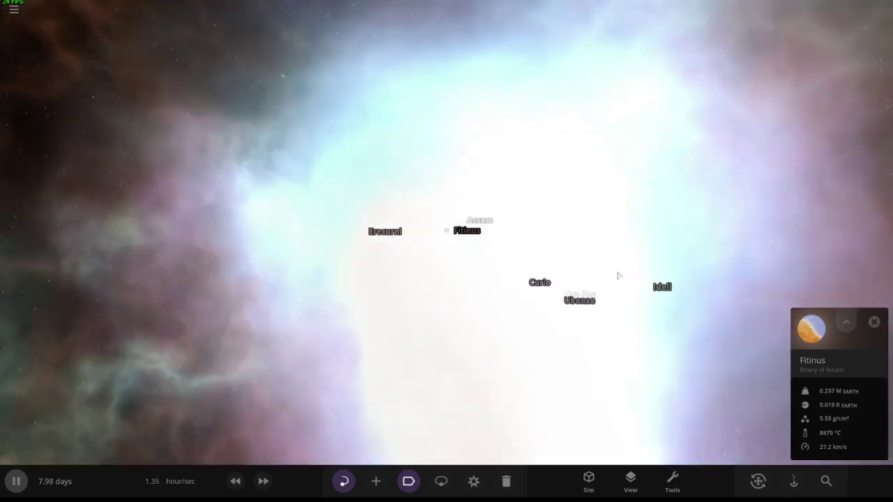
pyautogui.scroll(-5, 618, 276)
pyautogui.moveTo(617, 275); pyautogui.dragTo(514, 411)
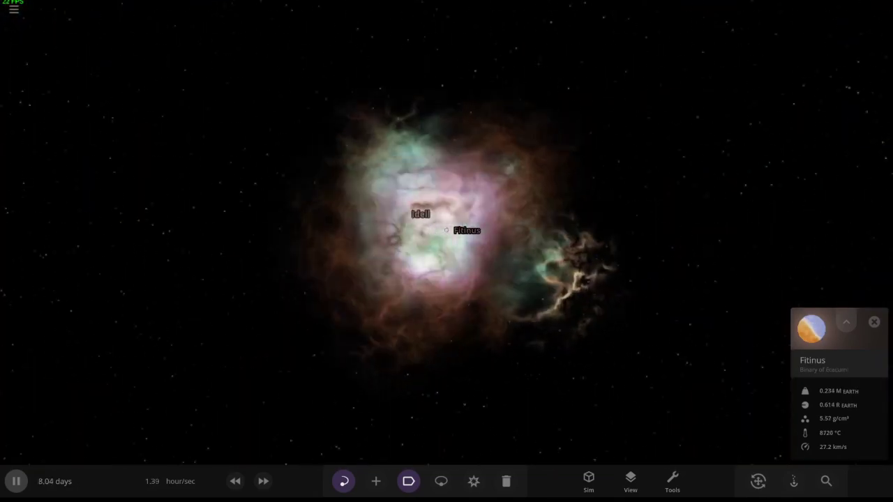
pyautogui.scroll(5, 228, 371)
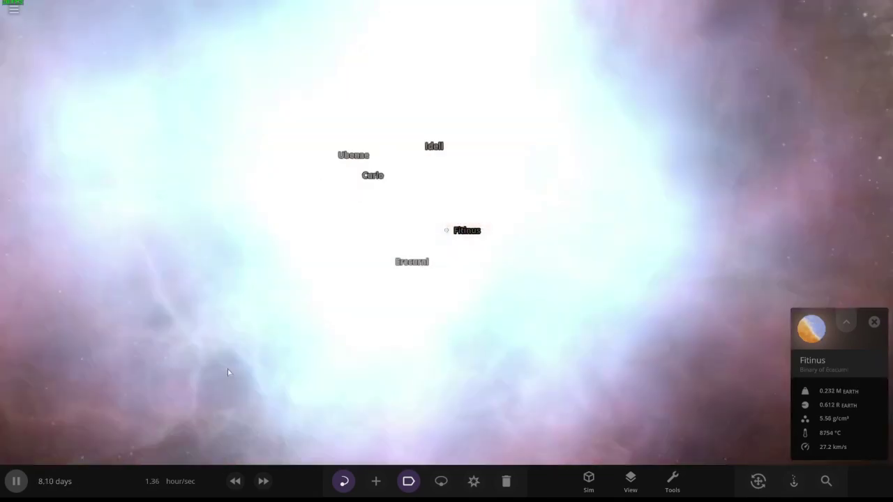
pyautogui.moveTo(228, 371); pyautogui.dragTo(490, 351)
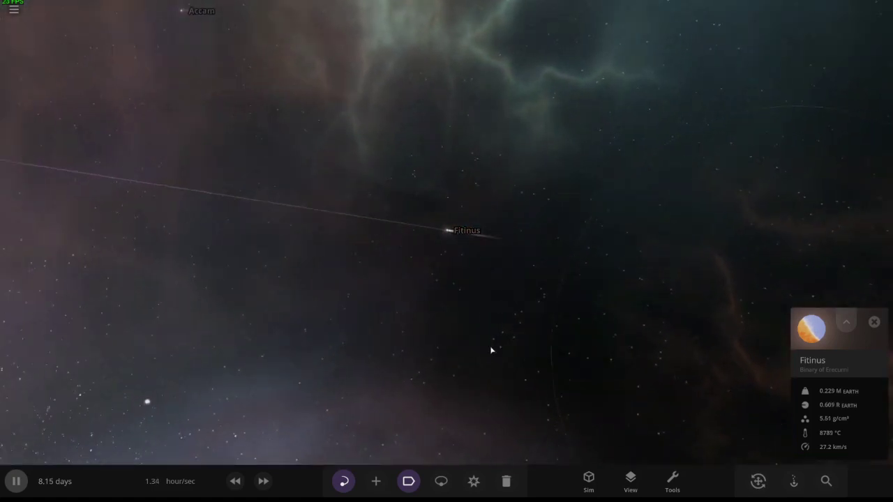
pyautogui.scroll(5, 460, 233)
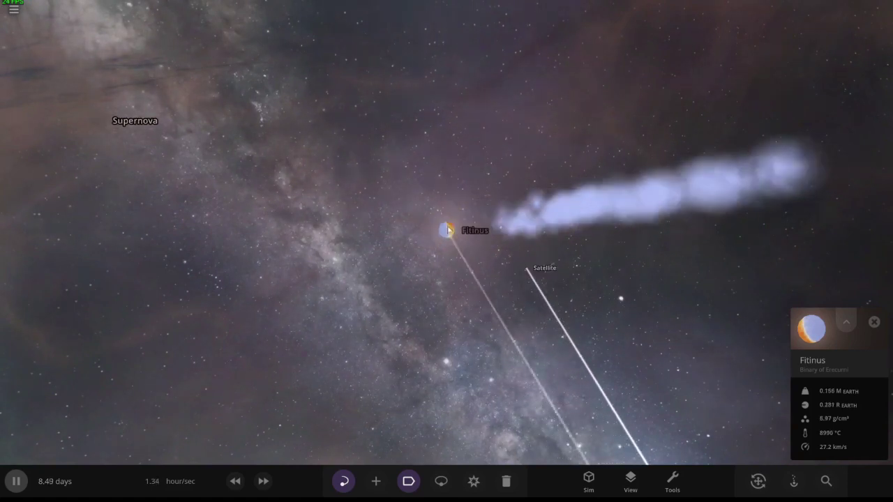
# Step: Focus the camera on the Satellite, circle around it, and reopen the Add catalogue
pyautogui.doubleClick(530, 269)
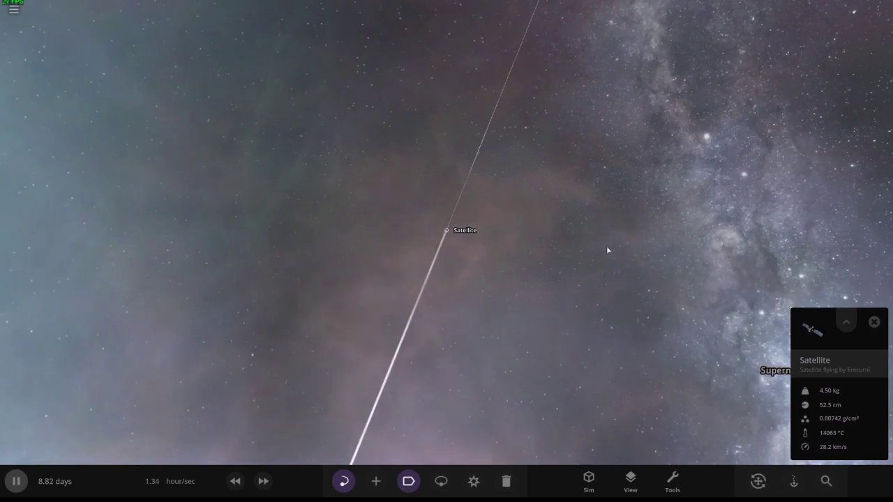
pyautogui.moveTo(607, 249); pyautogui.dragTo(605, 220)
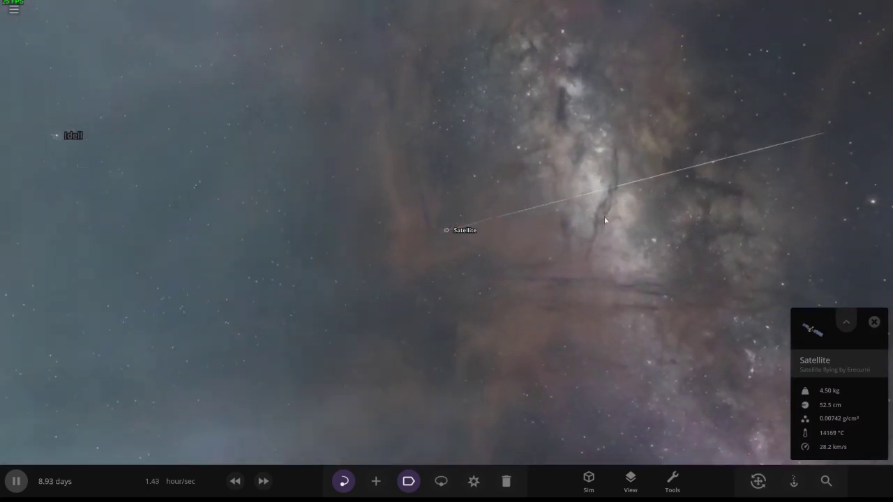
pyautogui.click(376, 480)
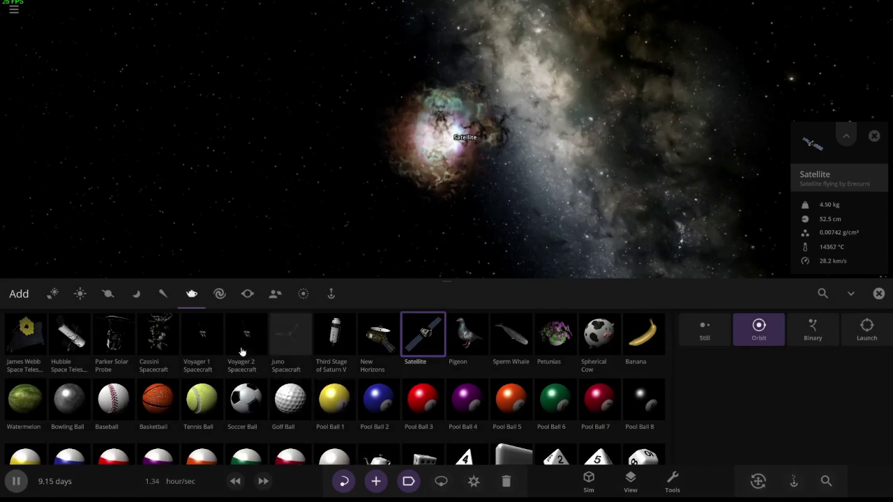
# Step: Place Stephenson 2-18 from the star list near the Satellite
pyautogui.click(80, 294)
pyautogui.scroll(-3, 399, 391)
pyautogui.scroll(-3, 596, 426)
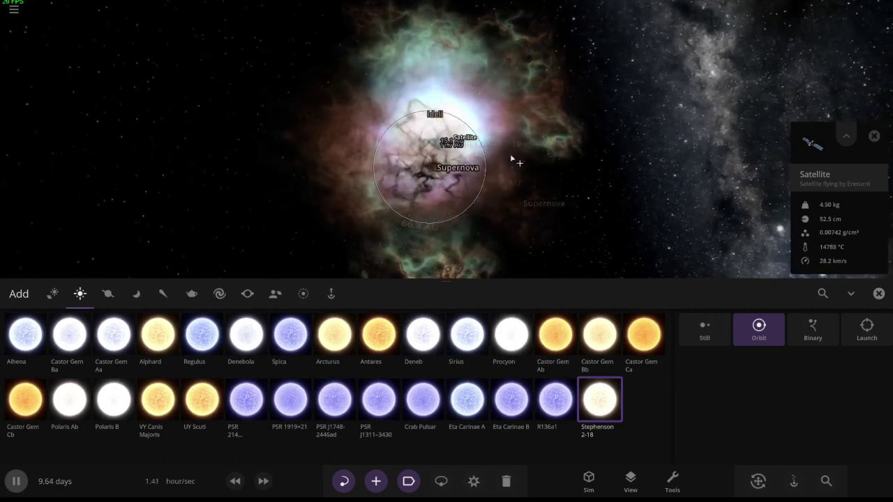
pyautogui.click(597, 205)
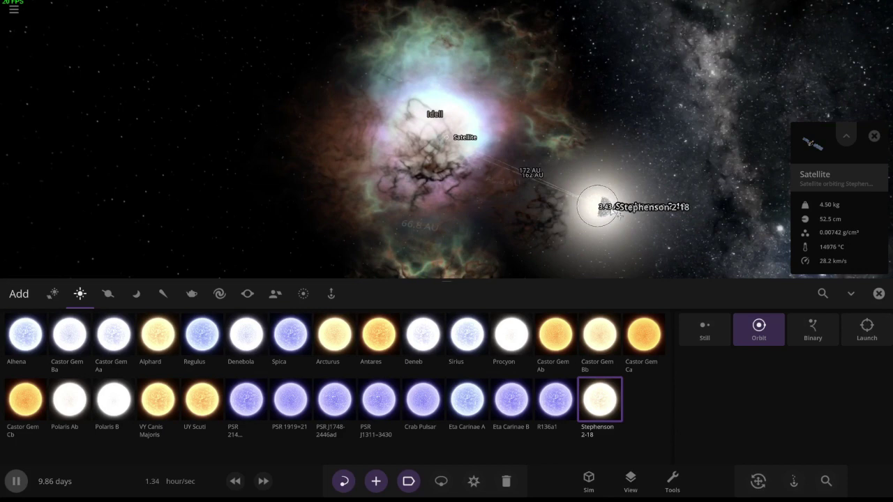
# Step: Close the catalogue and delete one of the Stephenson 2-18 stars
pyautogui.click(850, 293)
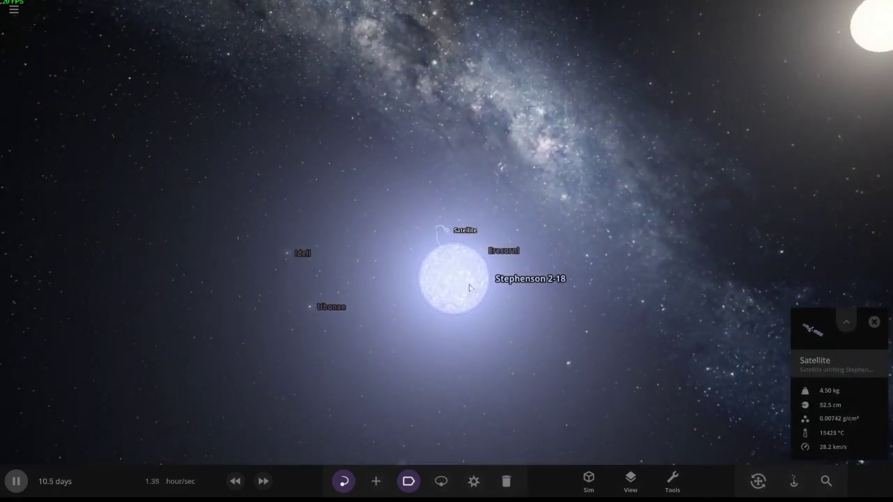
pyautogui.click(469, 287)
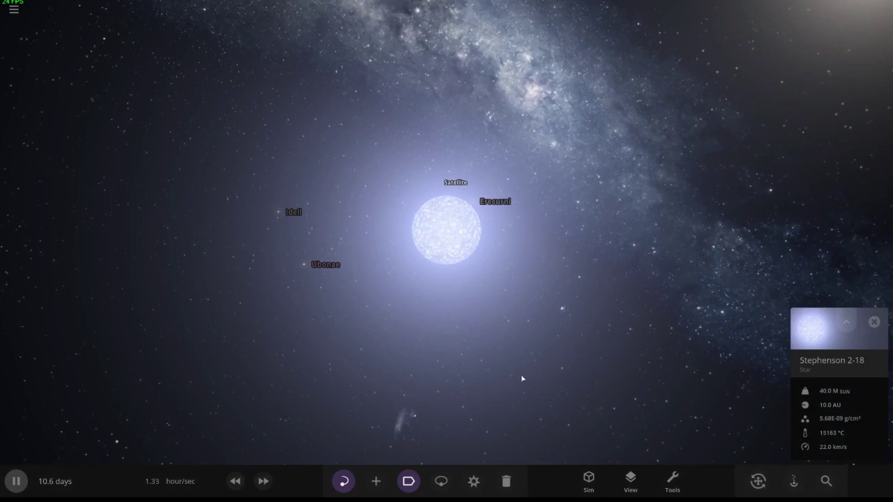
pyautogui.click(499, 484)
pyautogui.click(507, 481)
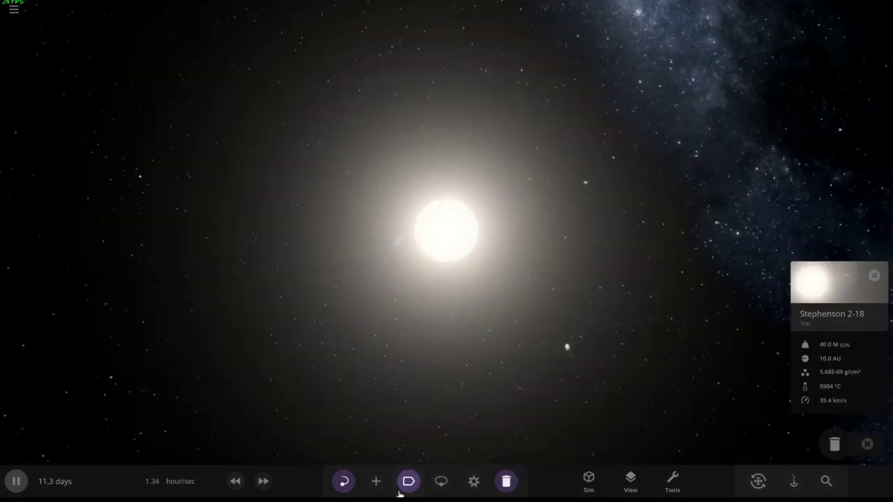
# Step: Raise the simulation speed to years per second and beyond
pyautogui.click(375, 481)
pyautogui.click(263, 482)
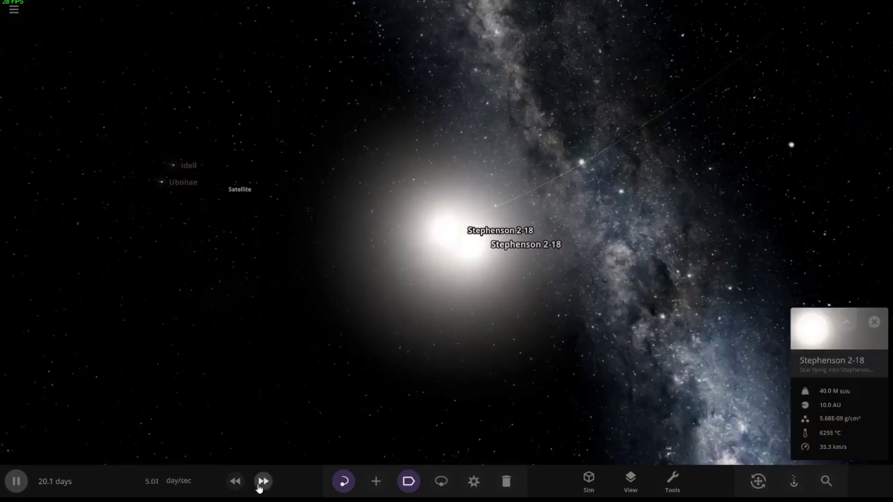
pyautogui.click(263, 481)
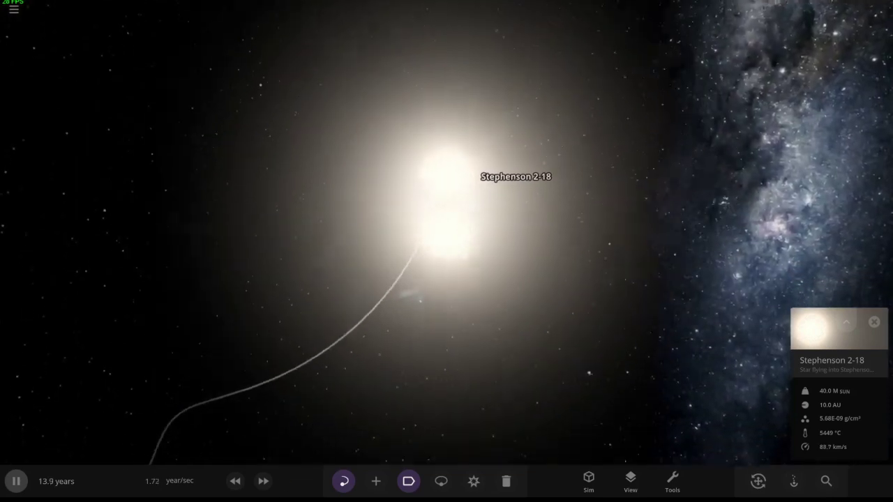
pyautogui.click(263, 481)
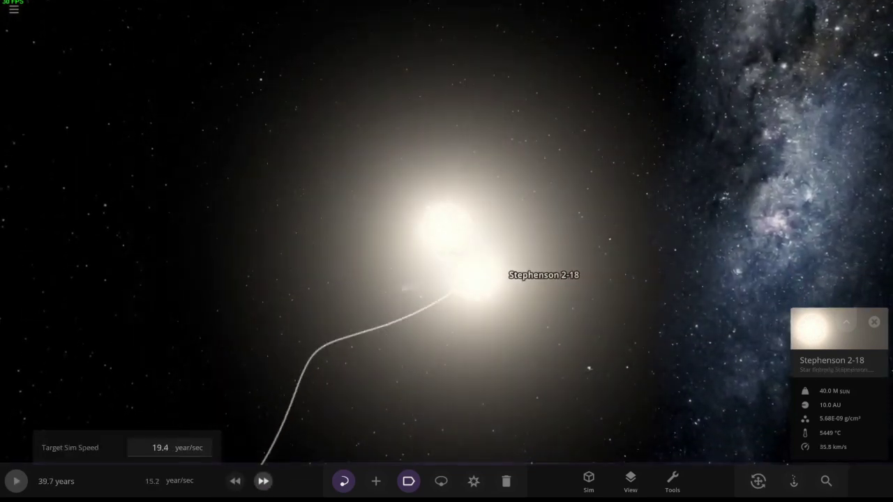
# Step: Place Betelgeuse as a binary partner of the star, then close the catalogue
pyautogui.click(377, 481)
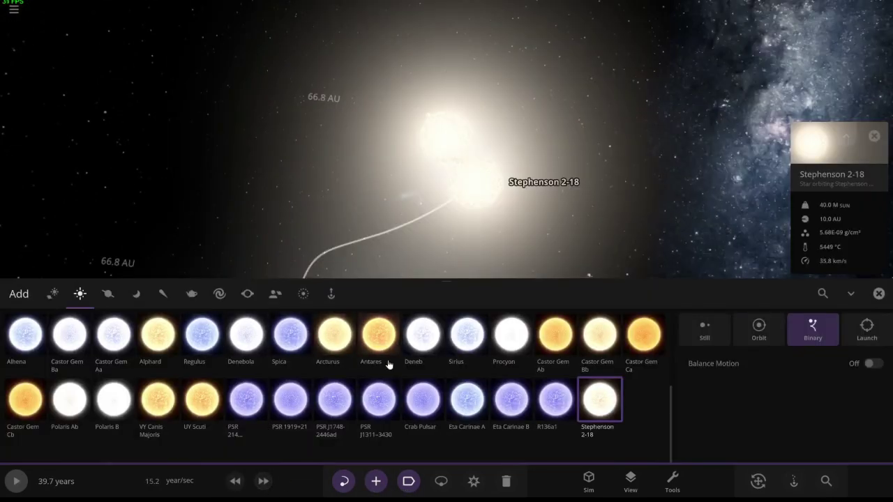
pyautogui.scroll(2, 388, 365)
pyautogui.scroll(3, 388, 364)
pyautogui.scroll(3, 398, 361)
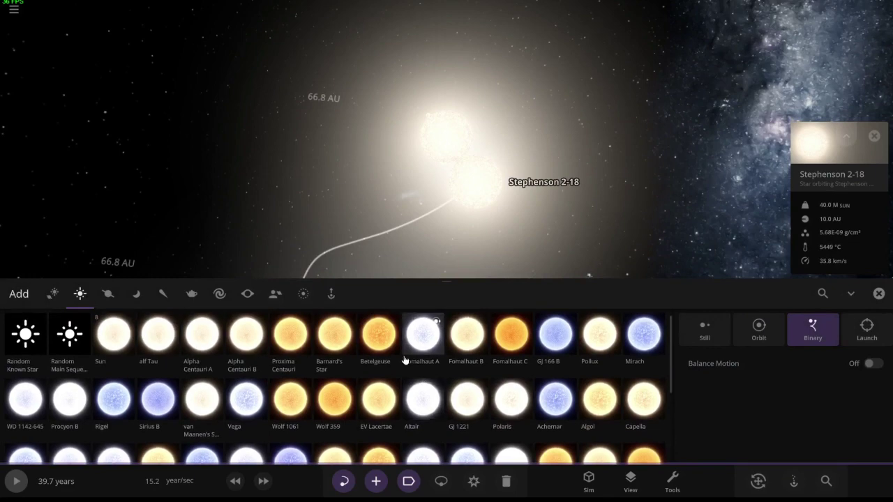
pyautogui.click(499, 217)
pyautogui.click(877, 294)
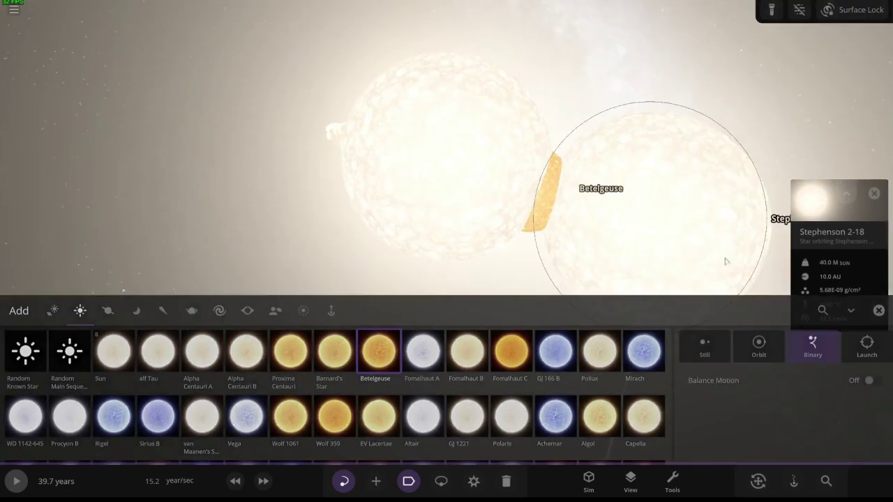
pyautogui.scroll(-5, 726, 259)
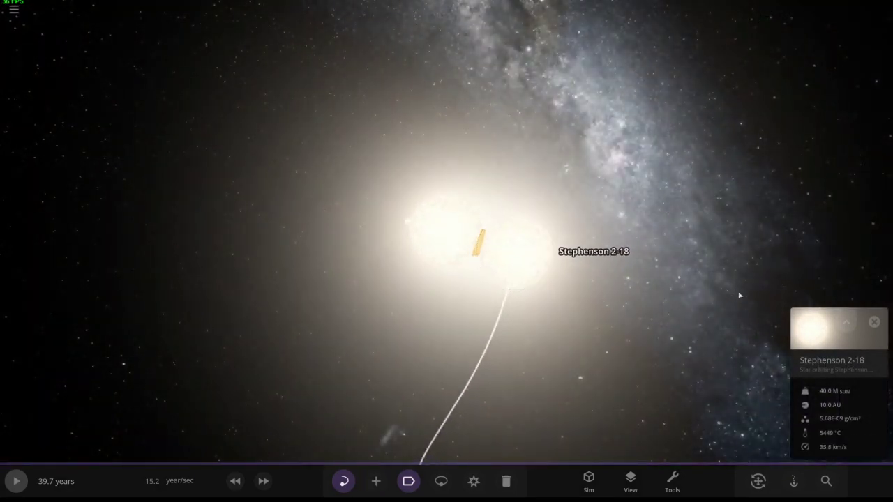
# Step: Resume the simulation and zoom out as the merged stars go supernova
pyautogui.press('space')
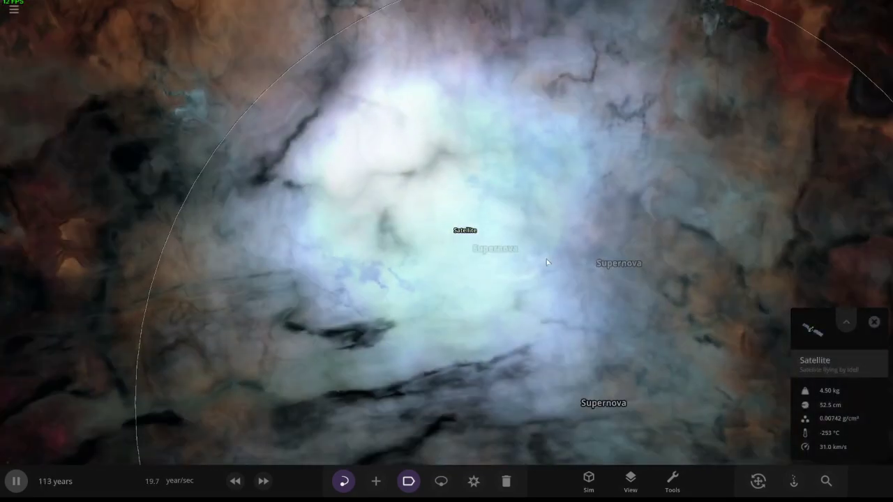
pyautogui.scroll(-5, 530, 230)
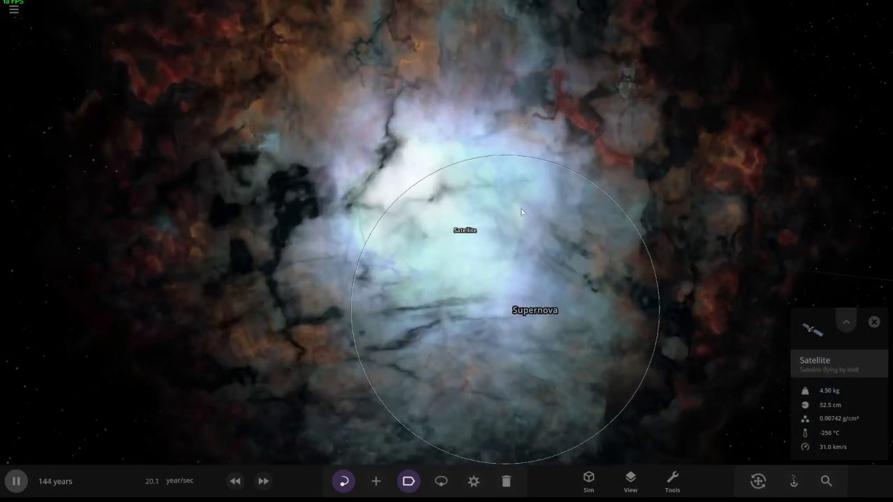
pyautogui.scroll(-2, 522, 204)
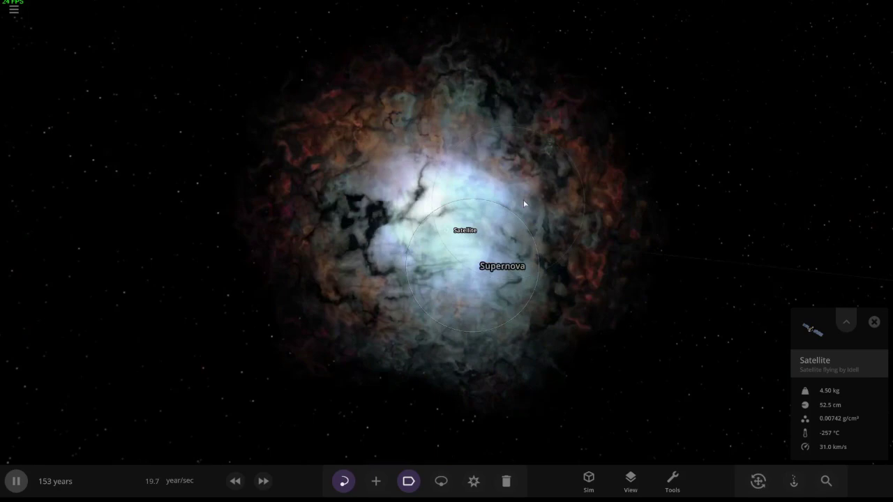
pyautogui.scroll(-5, 523, 205)
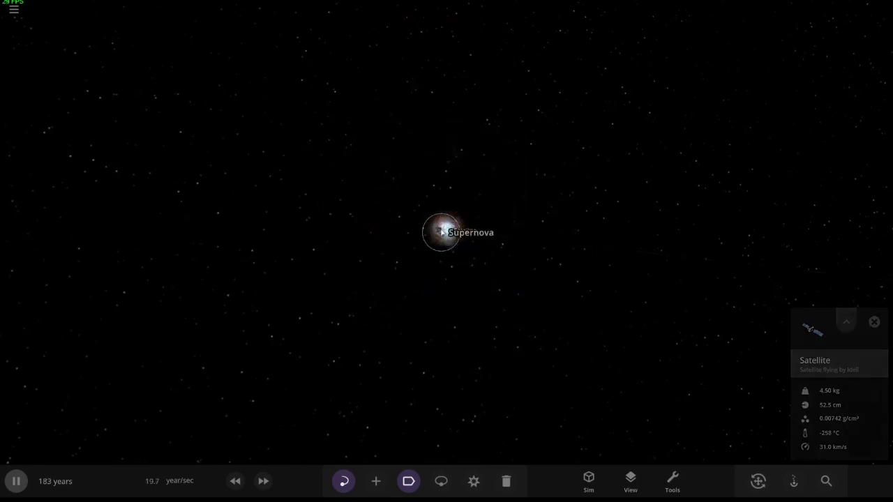
# Step: Select the Supernova cloud and inspect it from several distances and angles
pyautogui.click(441, 233)
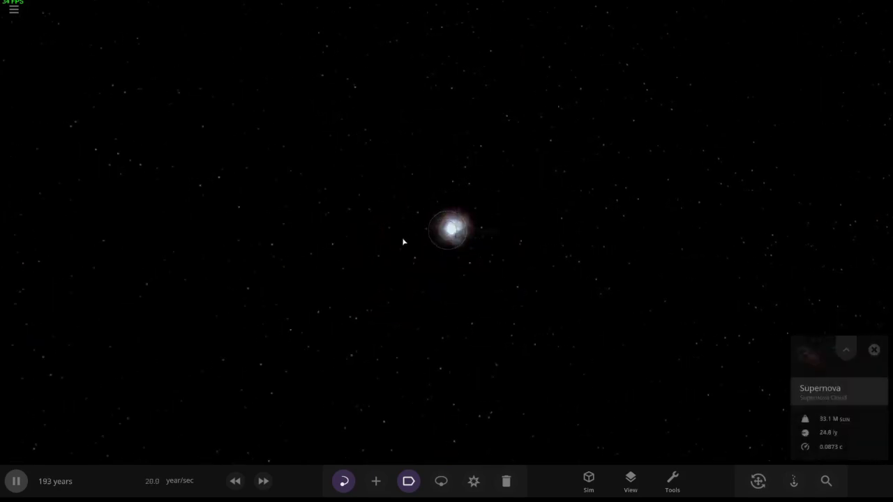
pyautogui.scroll(5, 338, 285)
pyautogui.scroll(5, 287, 299)
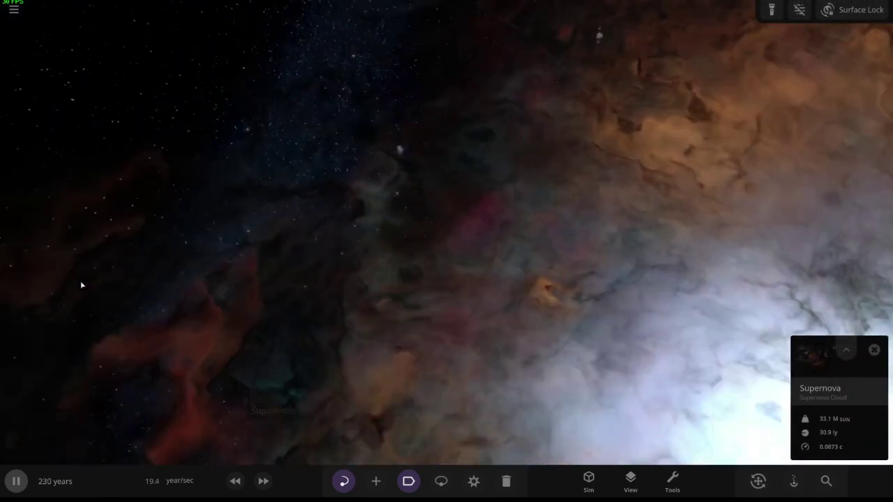
pyautogui.scroll(-5, 437, 295)
pyautogui.scroll(-5, 437, 295)
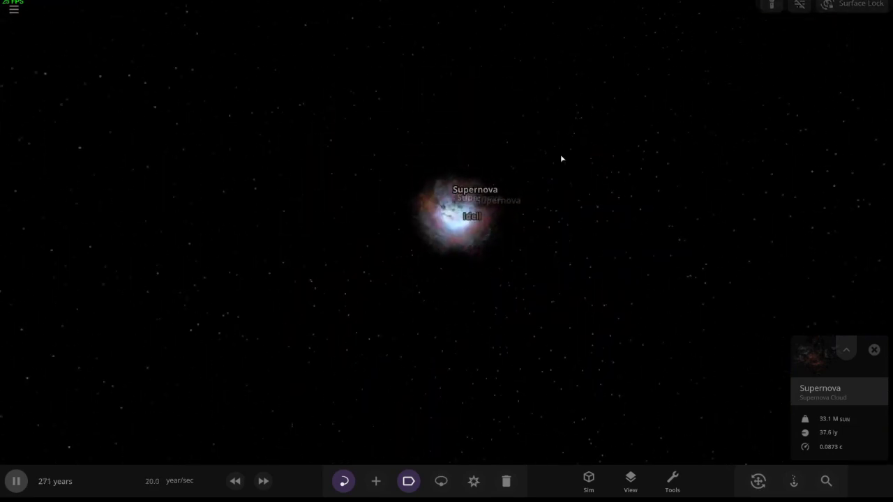
pyautogui.scroll(5, 703, 199)
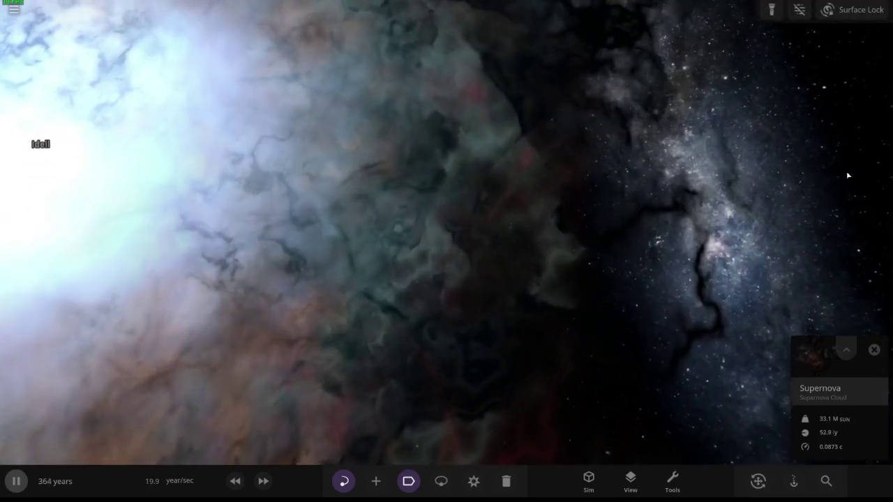
pyautogui.moveTo(847, 174); pyautogui.dragTo(610, 154)
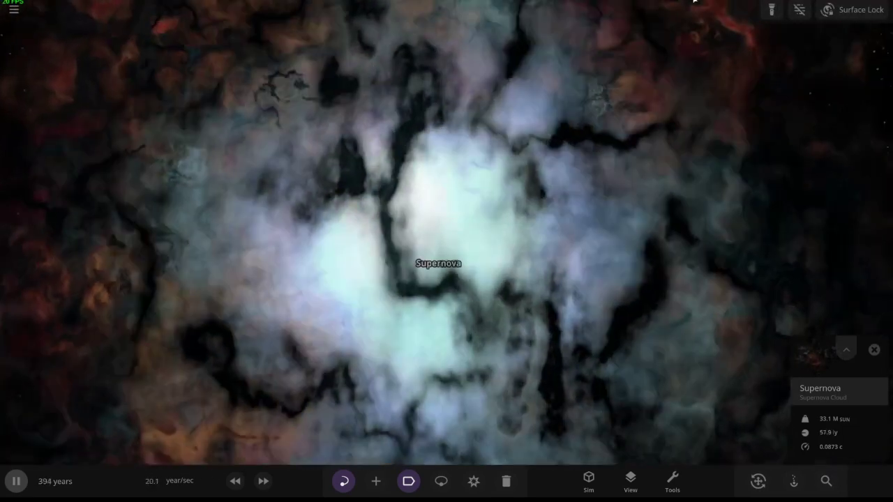
pyautogui.moveTo(694, 2); pyautogui.dragTo(493, 403)
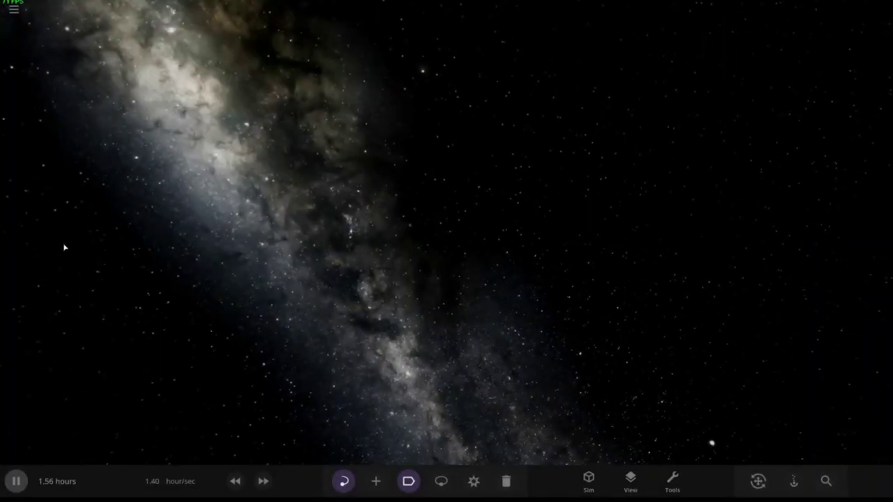
# Step: Place Mercury, Venus, Earth and Jupiter one after another in empty space
pyautogui.press('a')
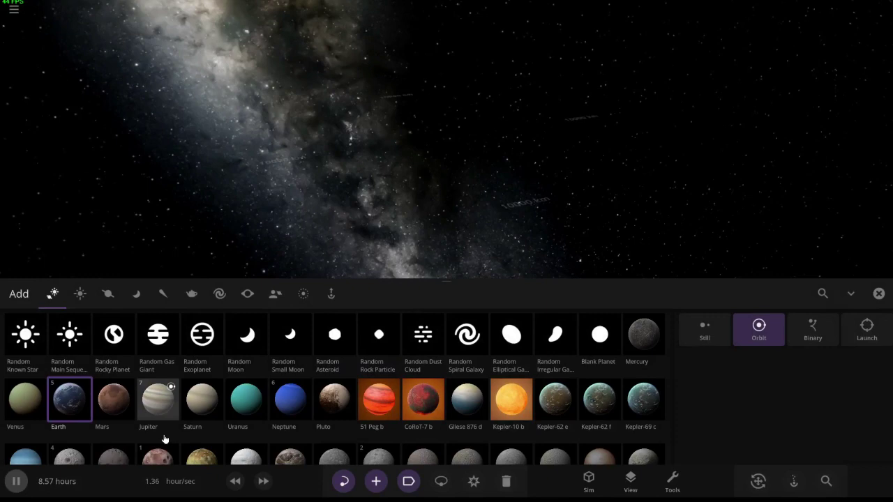
pyautogui.click(158, 402)
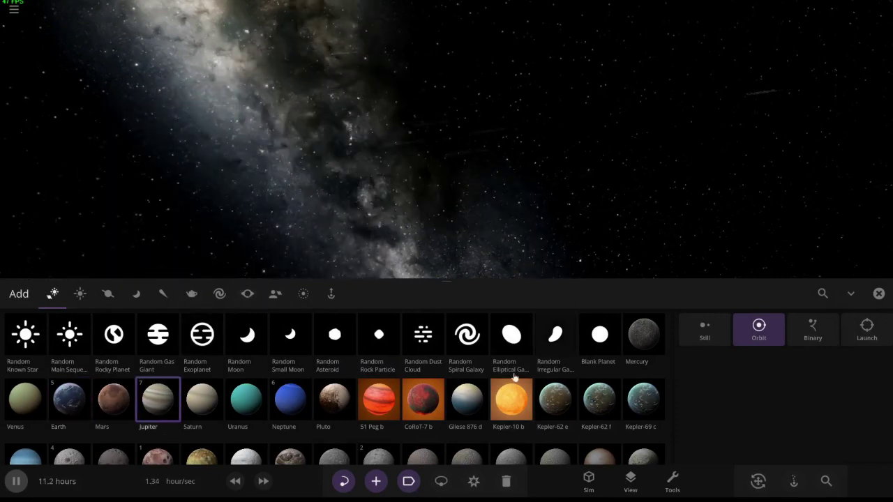
pyautogui.click(441, 157)
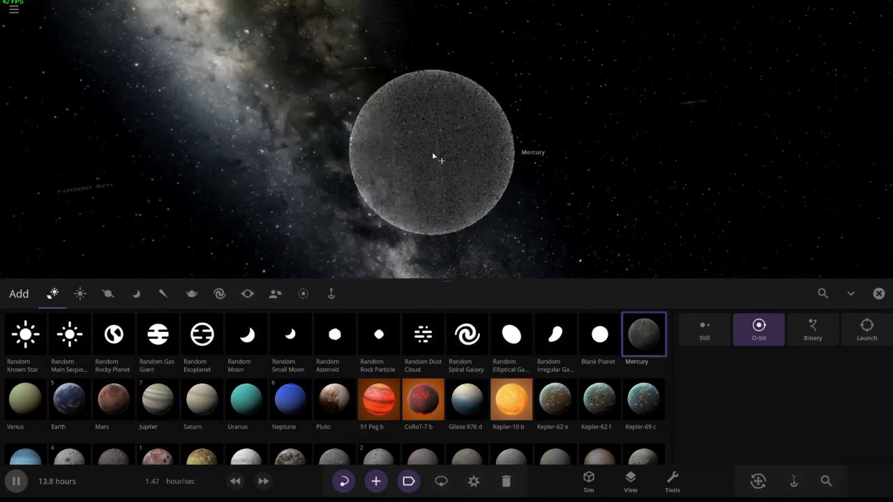
pyautogui.click(28, 398)
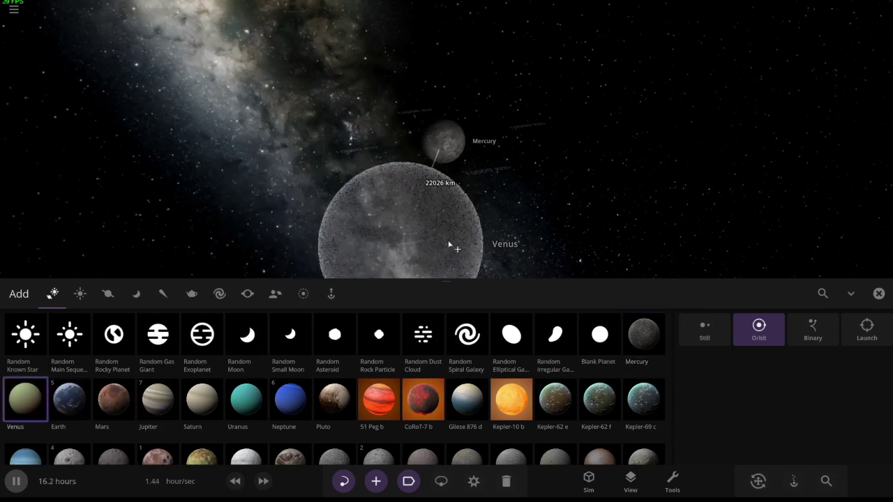
pyautogui.click(482, 223)
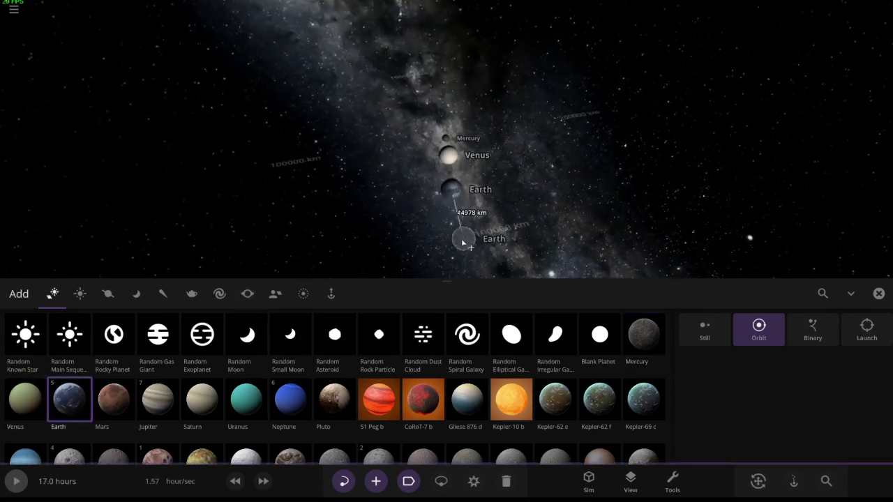
pyautogui.click(463, 242)
pyautogui.click(159, 401)
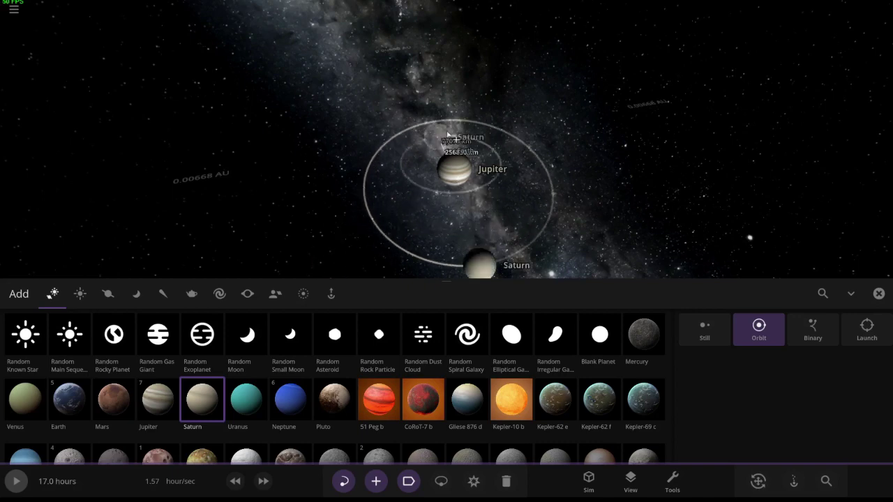
# Step: Rotate to an edge-on view of the planet orbits and close the catalogue
pyautogui.moveTo(449, 135); pyautogui.dragTo(545, 90, button='right')
pyautogui.moveTo(433, 105); pyautogui.dragTo(421, 286, button='right')
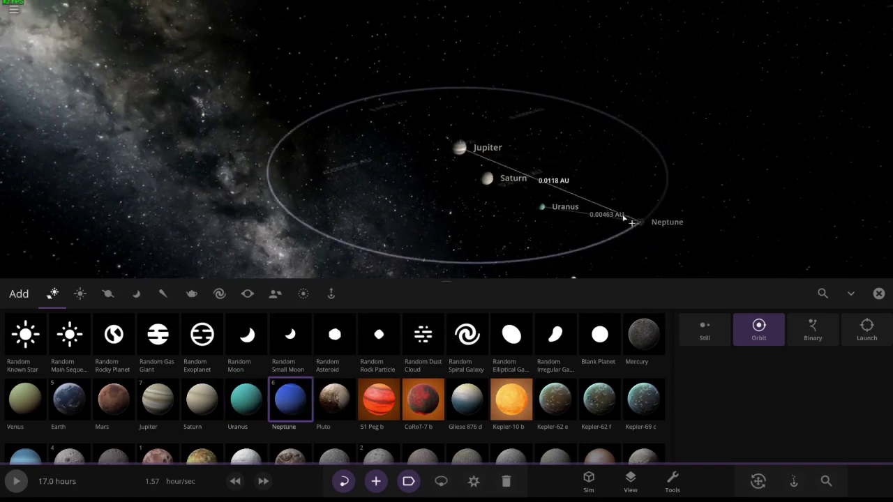
pyautogui.click(879, 294)
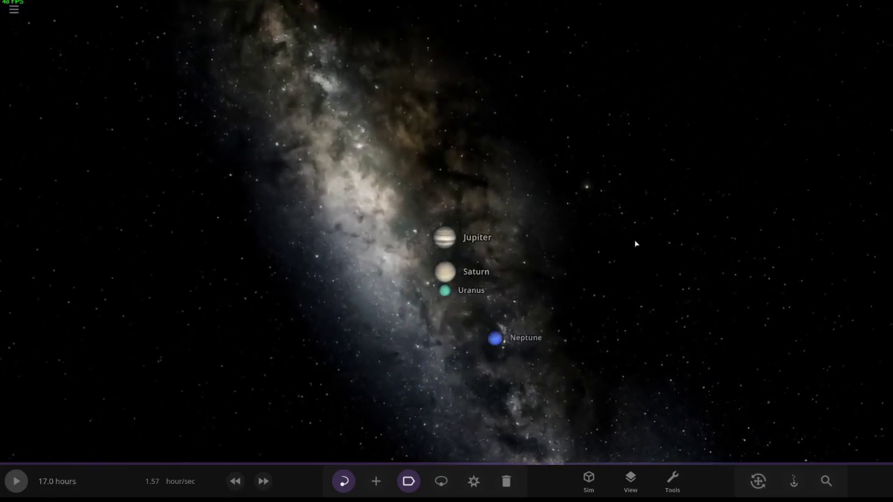
# Step: Resume the simulation, zoom toward Jupiter and Saturn, and open the main menu
pyautogui.press('space')
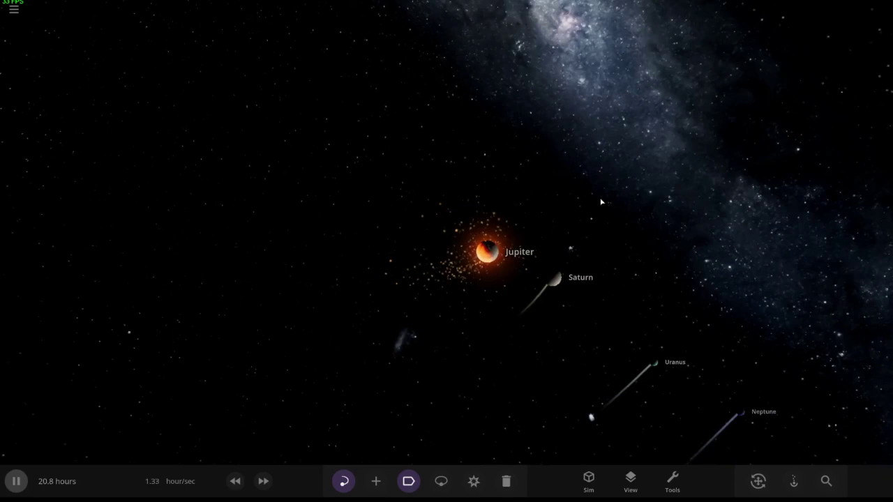
pyautogui.moveTo(601, 202); pyautogui.dragTo(586, 297)
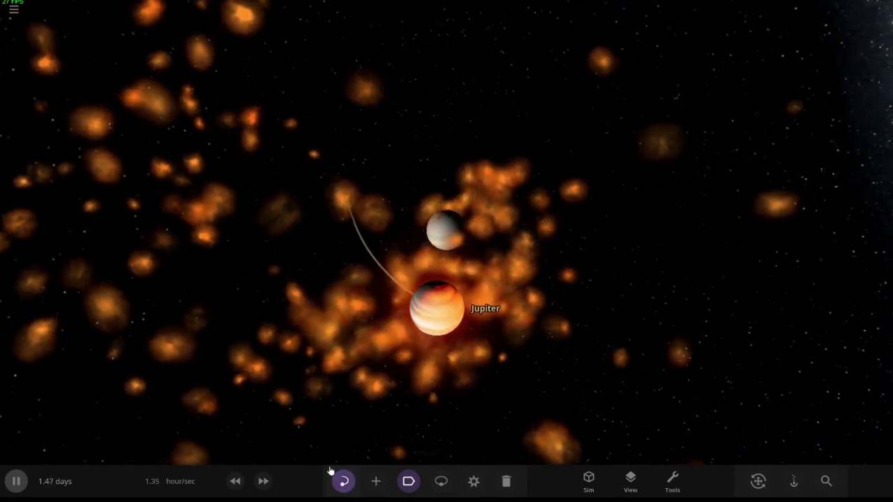
pyautogui.press('Escape')
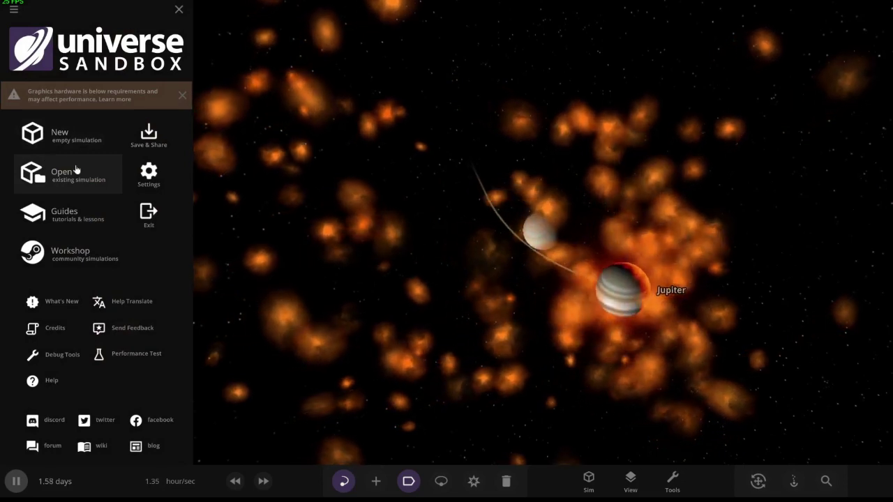
# Step: Load the saved 'Rouge solar' simulation from My Sims
pyautogui.click(77, 171)
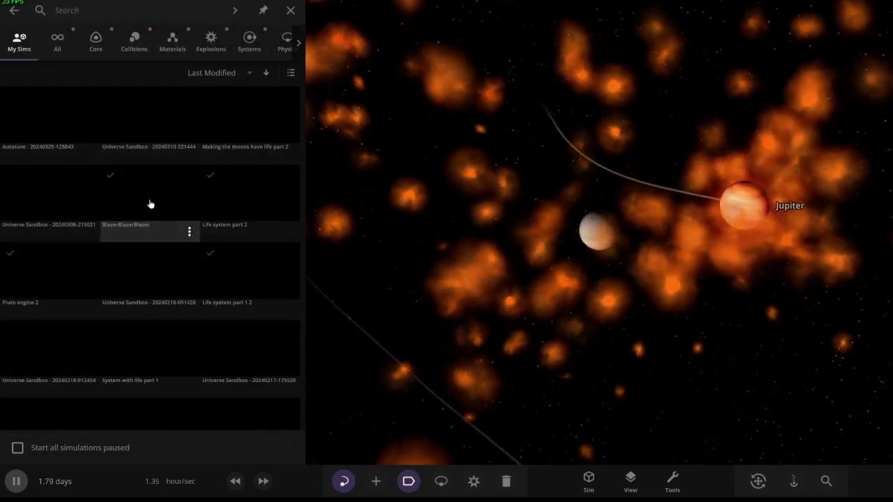
pyautogui.scroll(-4, 99, 257)
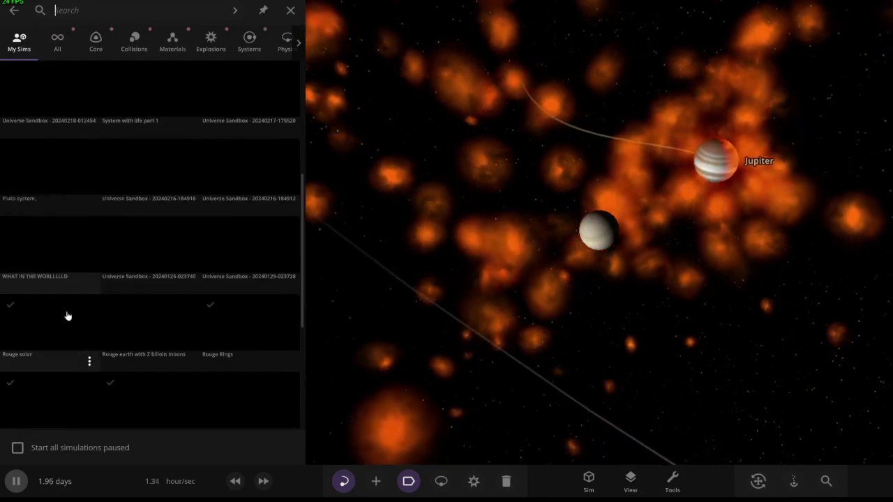
pyautogui.click(66, 314)
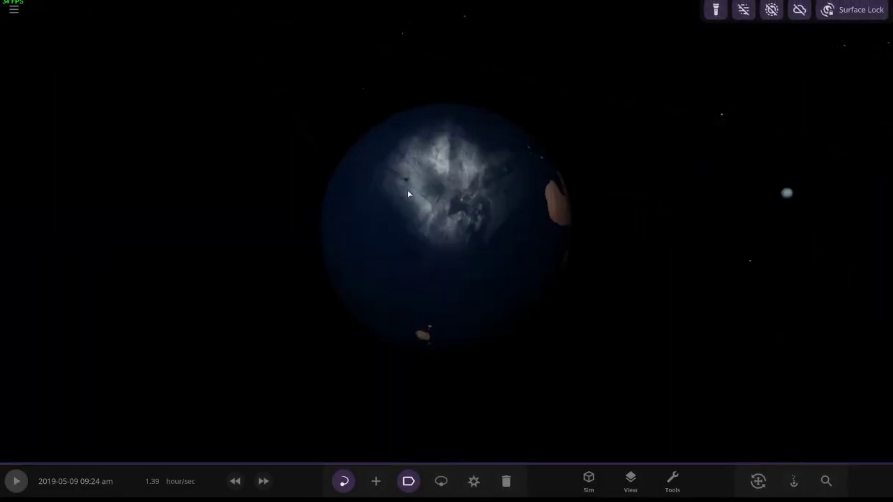
# Step: Load the featured Solar System simulation from the simulation browser instead
pyautogui.click(14, 10)
pyautogui.scroll(-3, 258, 223)
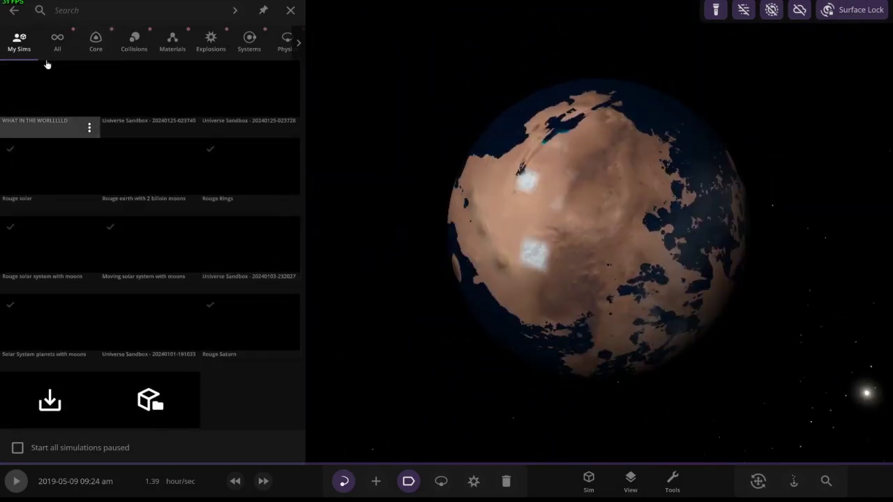
pyautogui.scroll(3, 64, 132)
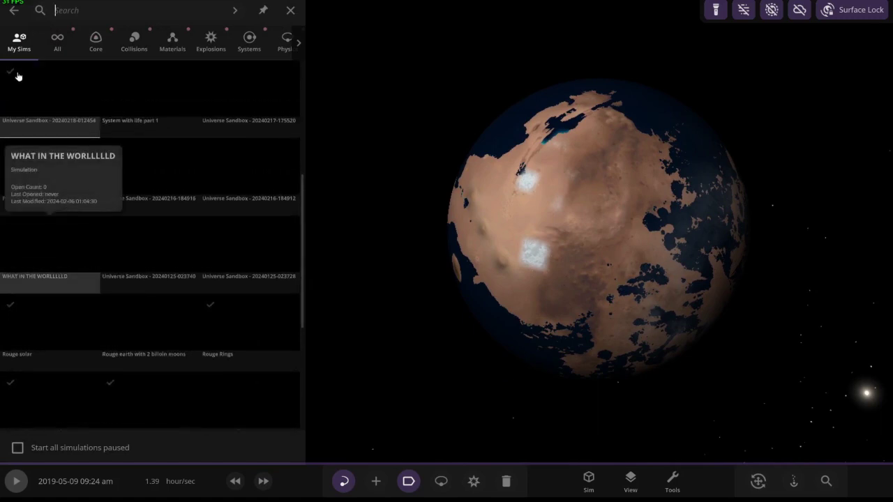
pyautogui.click(53, 65)
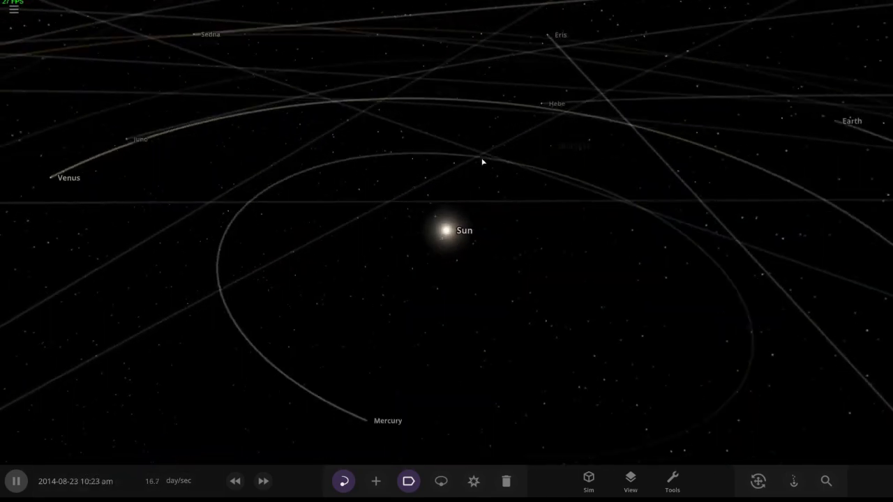
# Step: Zoom out and back in, then tilt the view toward the inner planets' orbits
pyautogui.scroll(-5, 483, 162)
pyautogui.scroll(-3, 488, 164)
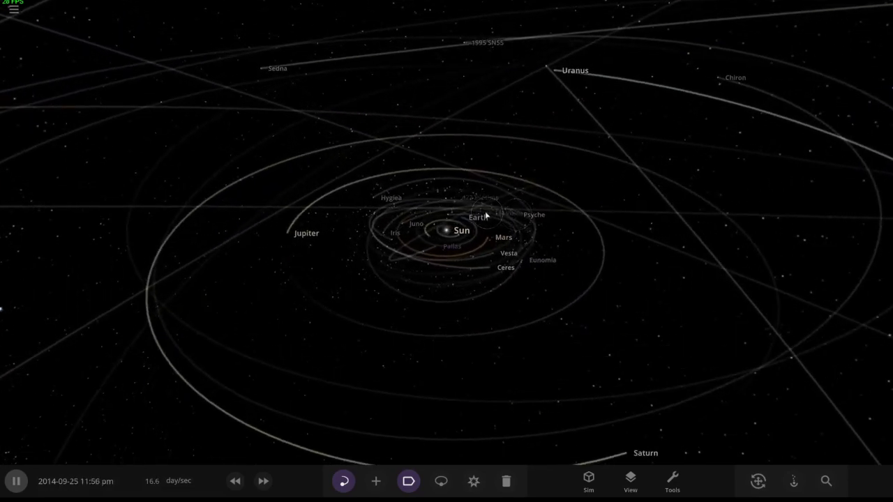
pyautogui.scroll(5, 487, 217)
pyautogui.moveTo(646, 133)
pyautogui.mouseDown()
pyautogui.moveTo(419, 170)
pyautogui.moveTo(149, 179)
pyautogui.moveTo(469, 259)
pyautogui.mouseUp()
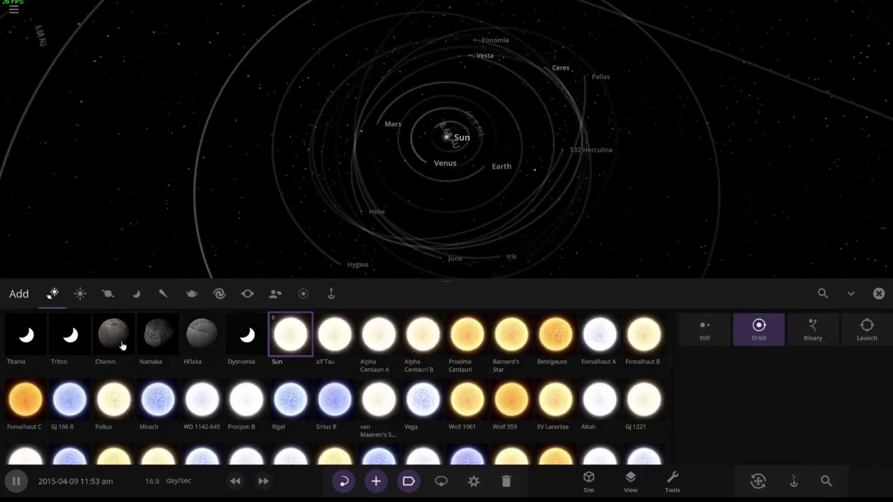
# Step: Browse the Planets list, switch to removing bodies, and tilt the solar system to an oblique view
pyautogui.click(108, 294)
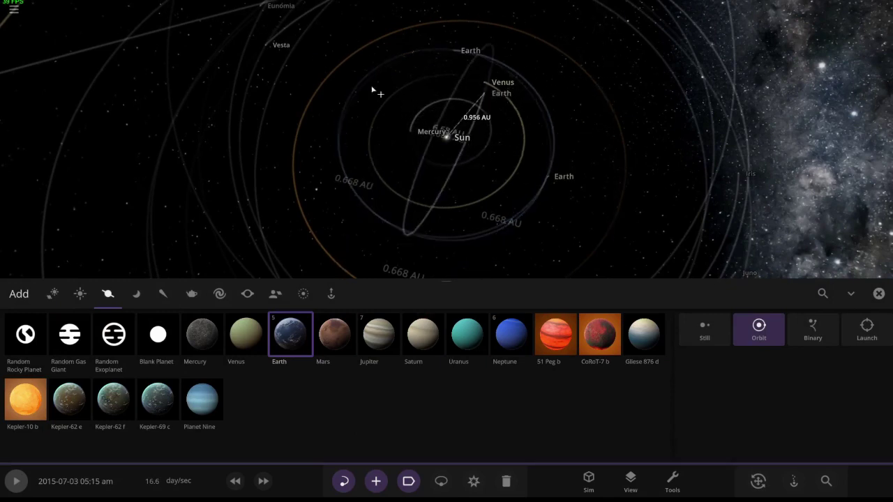
pyautogui.scroll(5, 477, 142)
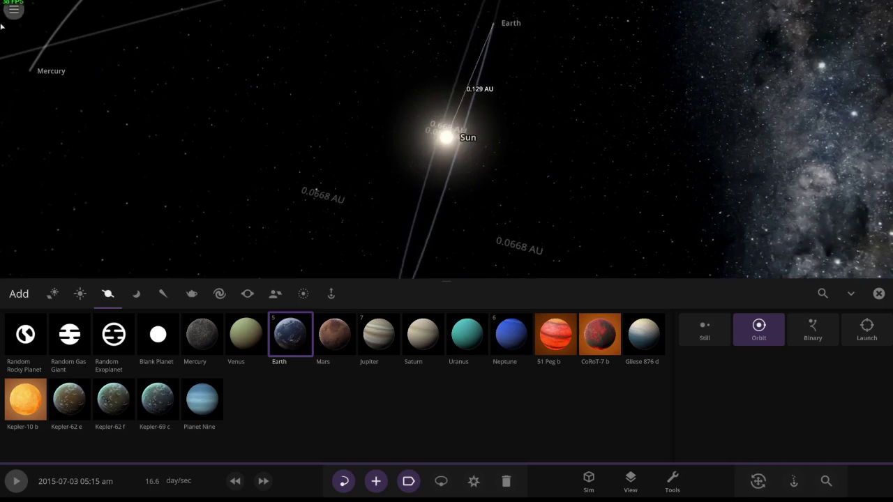
pyautogui.click(506, 481)
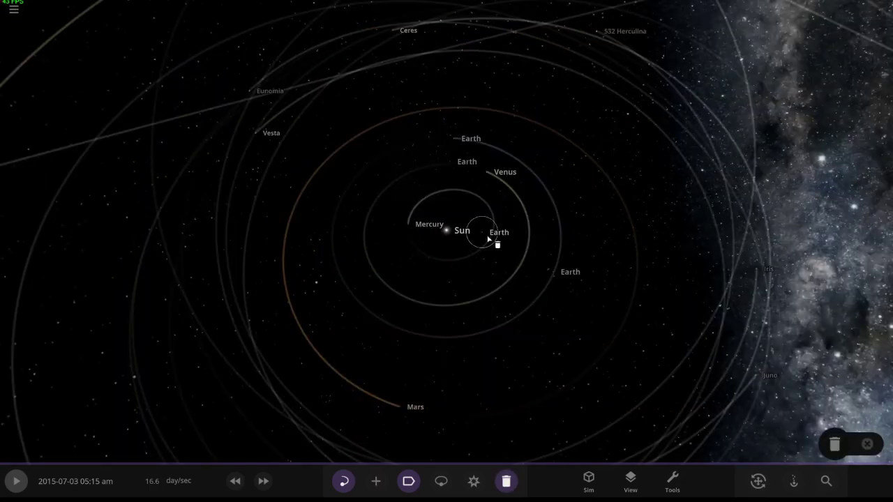
pyautogui.moveTo(489, 239); pyautogui.dragTo(553, 208)
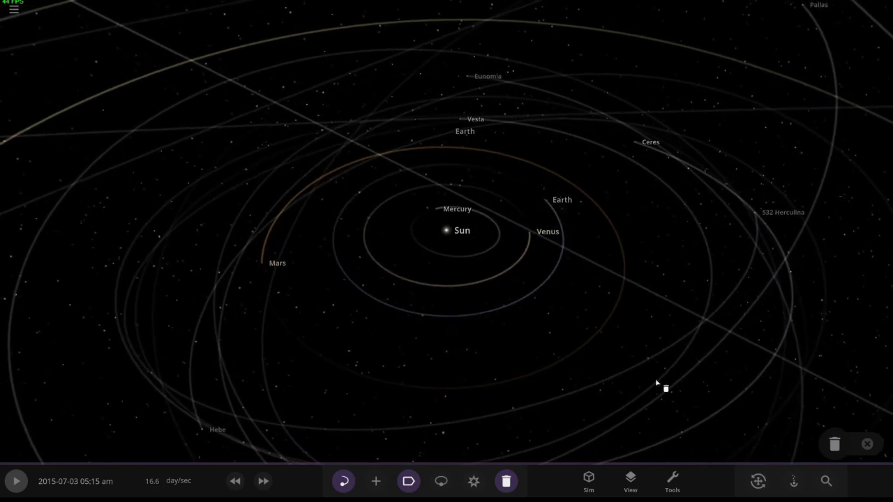
# Step: Focus the tilted-orbit Earth, start time, and swing the camera toward an edge-on view
pyautogui.doubleClick(446, 134)
pyautogui.press('space')
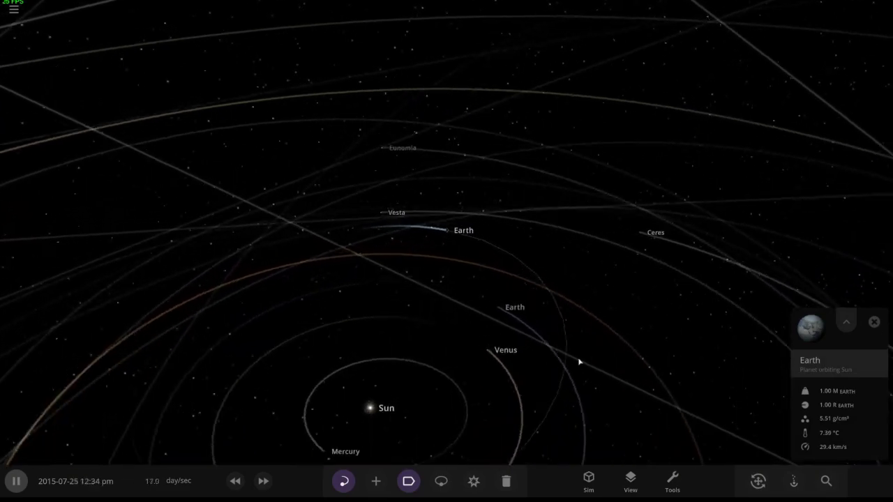
pyautogui.moveTo(579, 362)
pyautogui.mouseDown()
pyautogui.moveTo(362, 401)
pyautogui.moveTo(315, 368)
pyautogui.mouseUp()
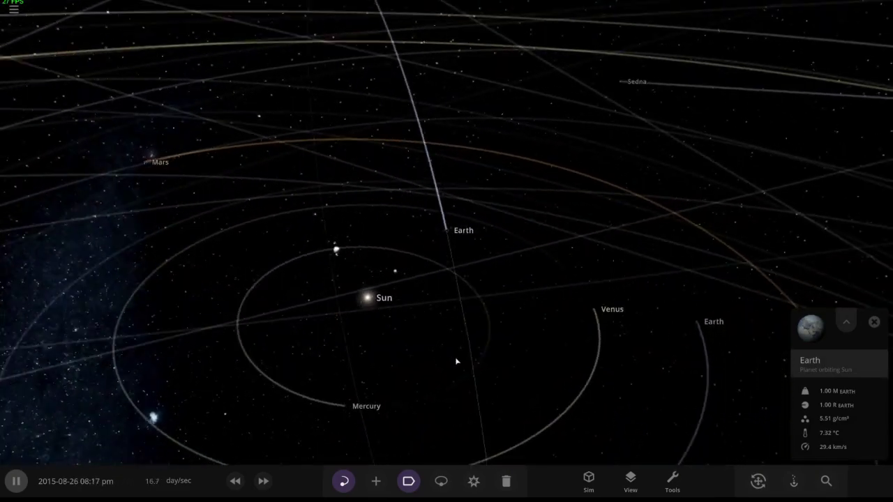
pyautogui.moveTo(460, 360)
pyautogui.mouseDown()
pyautogui.moveTo(414, 295)
pyautogui.moveTo(395, 358)
pyautogui.moveTo(409, 323)
pyautogui.moveTo(484, 313)
pyautogui.moveTo(409, 339)
pyautogui.moveTo(272, 340)
pyautogui.moveTo(359, 456)
pyautogui.mouseUp()
# Step: Pause, orbit until Jupiter and the edge-on orbits are in view, then resume time
pyautogui.press('space')
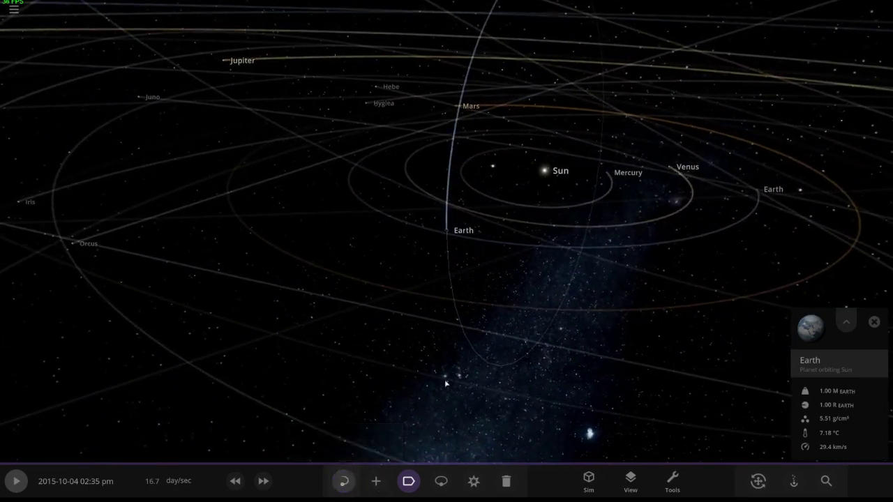
pyautogui.moveTo(500, 280); pyautogui.dragTo(548, 291)
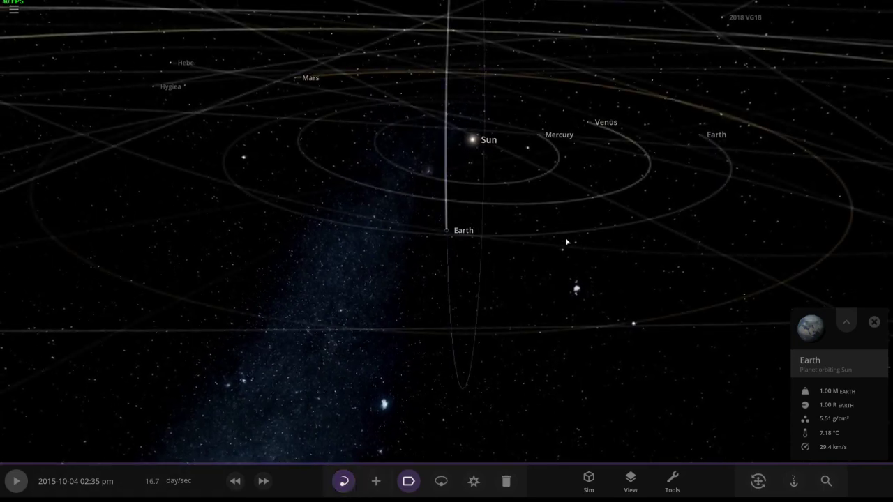
pyautogui.moveTo(566, 242); pyautogui.dragTo(453, 66)
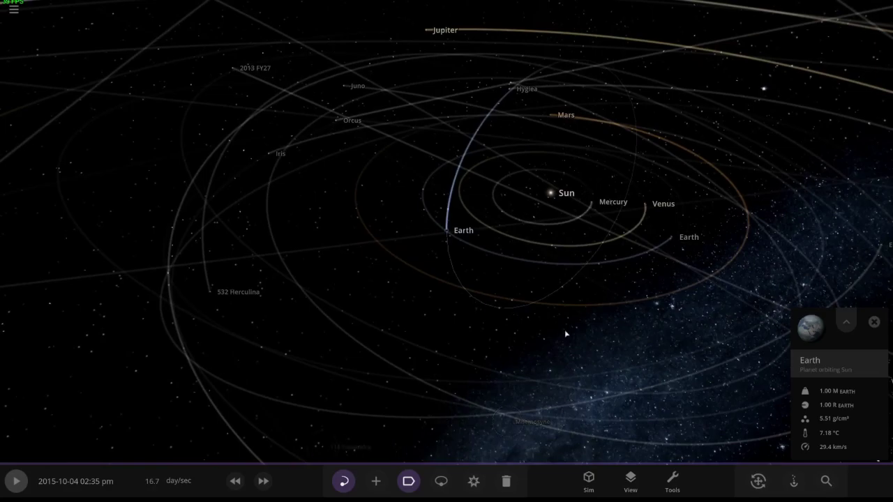
pyautogui.moveTo(565, 335)
pyautogui.mouseDown()
pyautogui.moveTo(429, 237)
pyautogui.moveTo(442, 233)
pyautogui.moveTo(422, 267)
pyautogui.moveTo(293, 323)
pyautogui.moveTo(137, 345)
pyautogui.mouseUp()
pyautogui.press('space')
# Step: Zoom in and circle around Earth until the Sun appears above it
pyautogui.scroll(10, 489, 279)
pyautogui.scroll(-2, 489, 279)
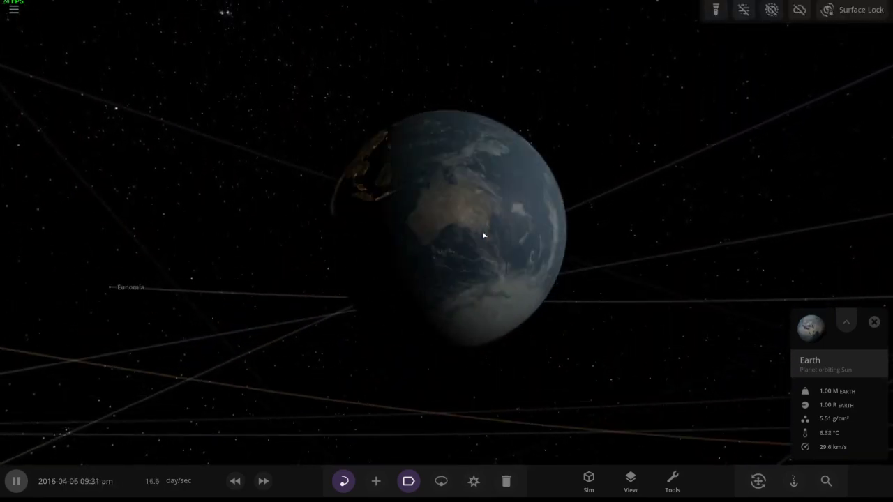
pyautogui.moveTo(449, 295); pyautogui.dragTo(411, 348)
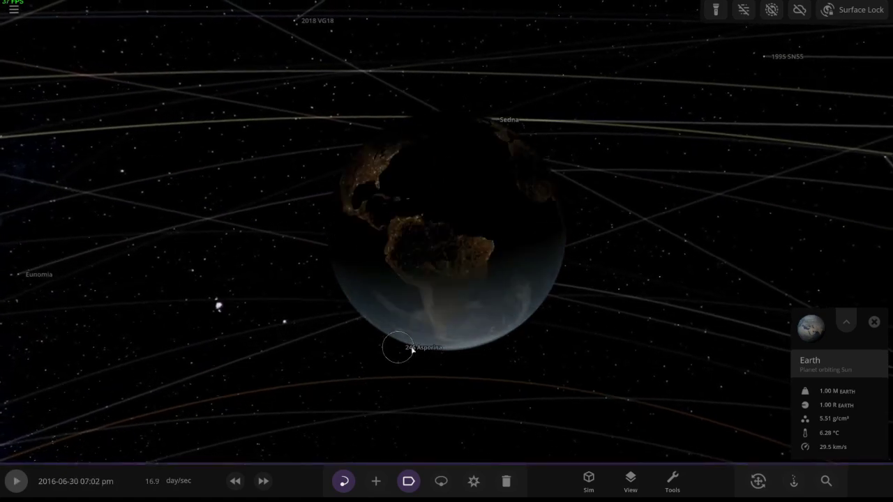
pyautogui.moveTo(525, 184); pyautogui.dragTo(370, 297)
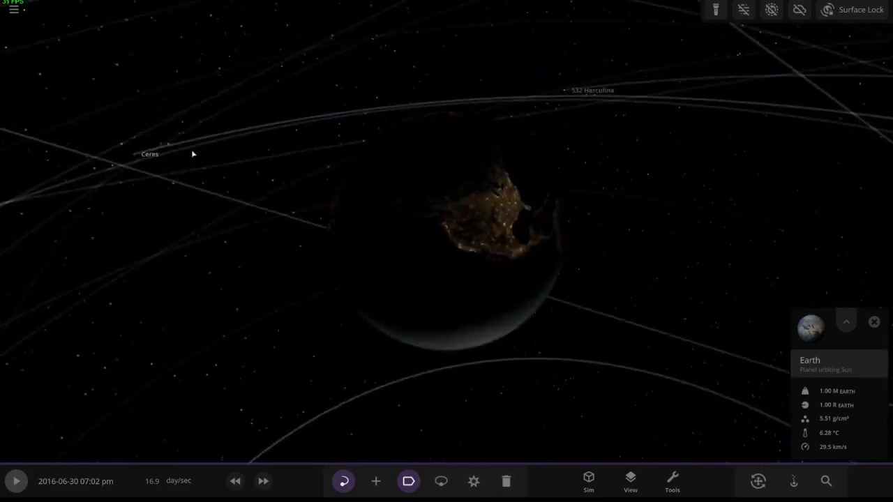
pyautogui.moveTo(193, 153)
pyautogui.mouseDown()
pyautogui.moveTo(468, 270)
pyautogui.moveTo(238, 298)
pyautogui.moveTo(286, 370)
pyautogui.moveTo(395, 410)
pyautogui.moveTo(461, 300)
pyautogui.moveTo(479, 305)
pyautogui.moveTo(476, 294)
pyautogui.moveTo(495, 281)
pyautogui.moveTo(630, 277)
pyautogui.moveTo(642, 267)
pyautogui.moveTo(537, 293)
pyautogui.mouseUp()
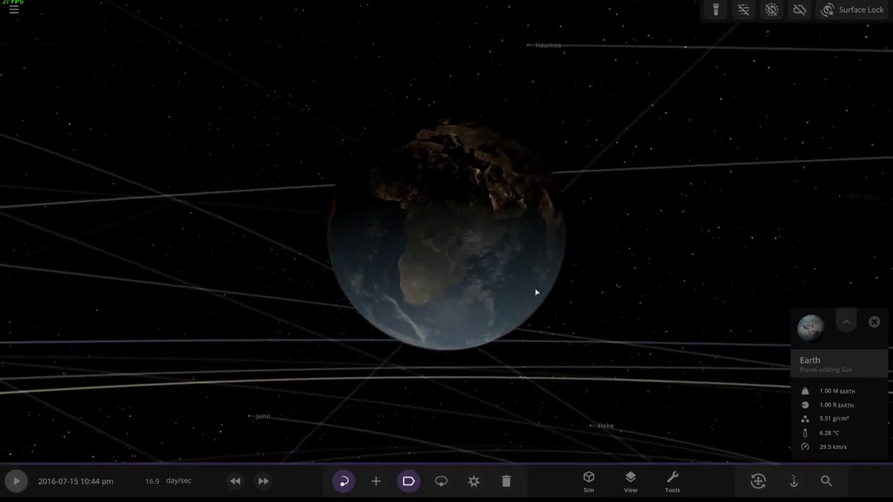
# Step: Resume the simulation and adjust the zoom on Earth
pyautogui.press('space')
pyautogui.scroll(5, 536, 293)
pyautogui.scroll(3, 506, 305)
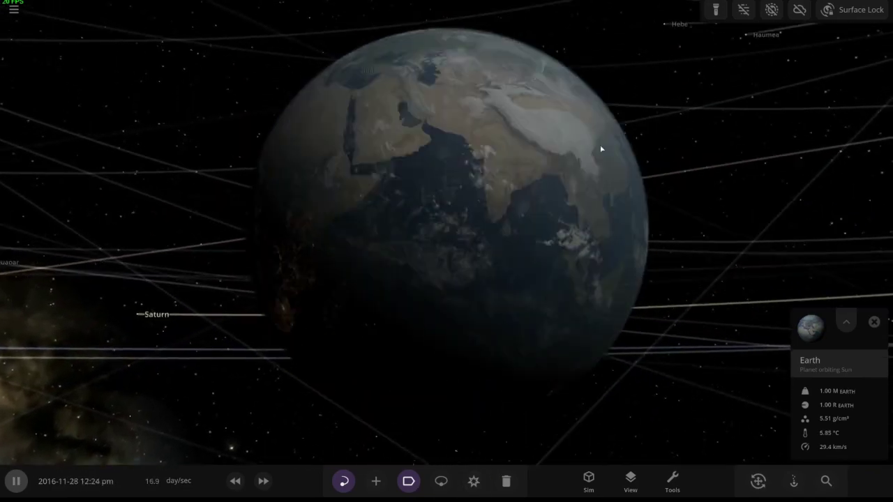
pyautogui.scroll(-5, 742, 174)
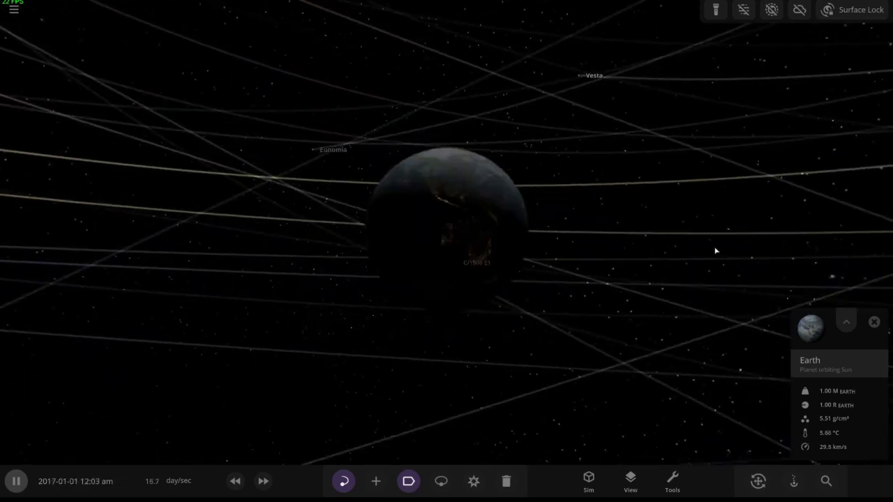
pyautogui.scroll(5, 715, 251)
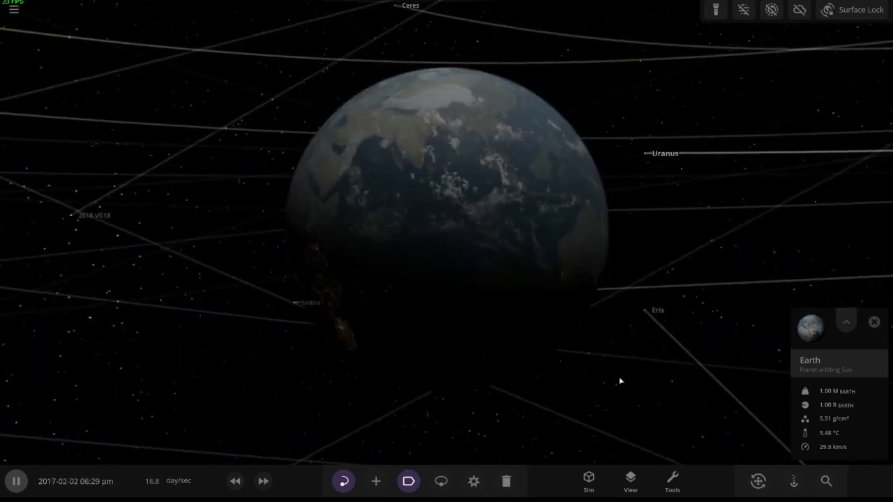
# Step: Pause, swing to Earth's daylit Africa and Europe, resume, and zoom out to the orbit trail
pyautogui.press('space')
pyautogui.scroll(3, 509, 297)
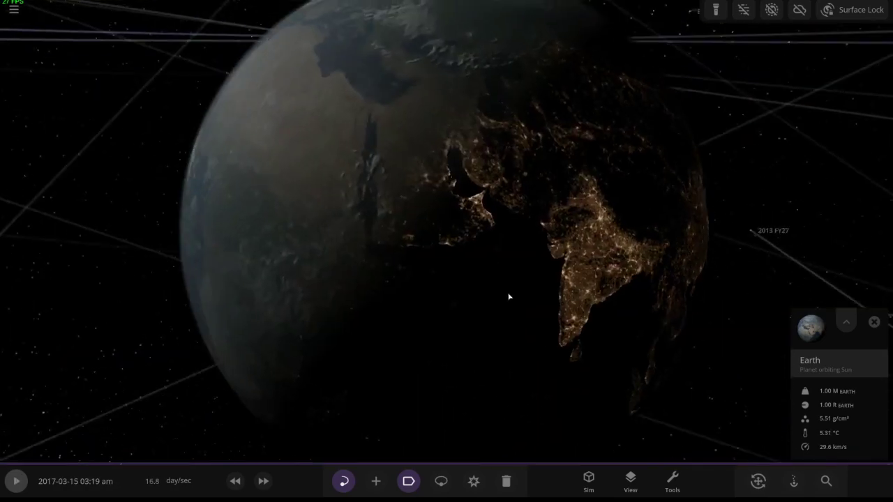
pyautogui.moveTo(509, 297); pyautogui.dragTo(386, 169)
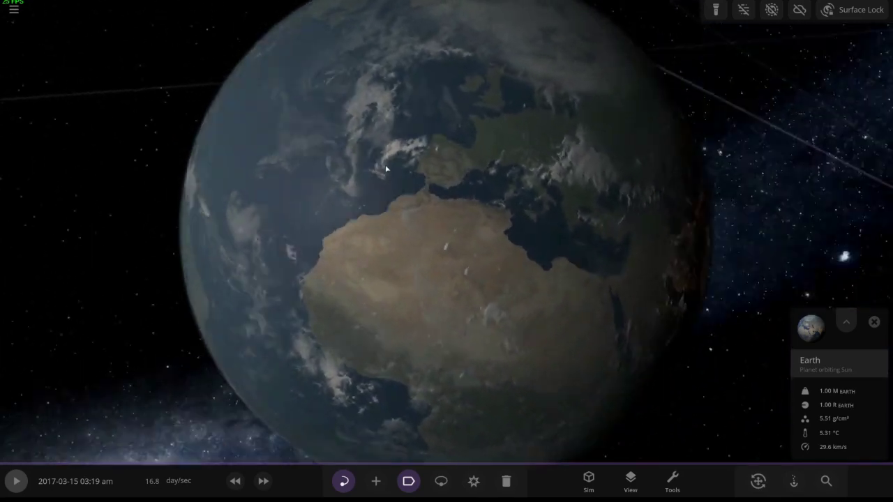
pyautogui.press('space')
pyautogui.scroll(-10, 680, 217)
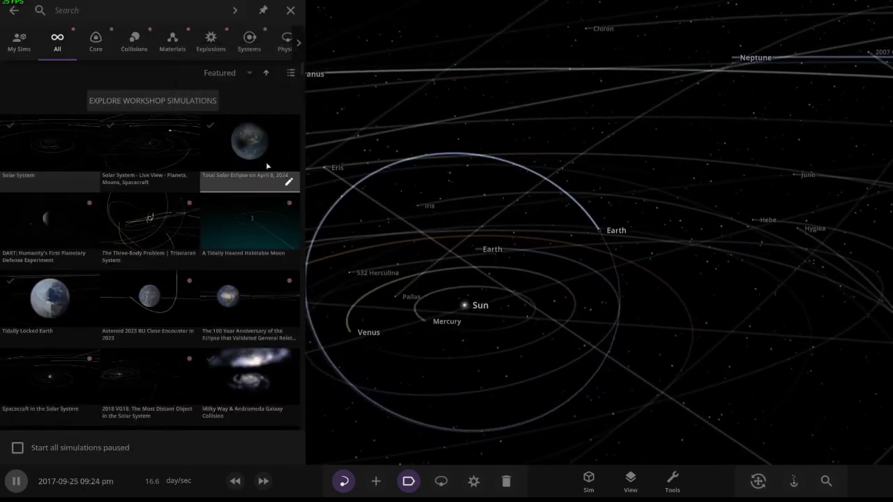
# Step: Load the April 8, 2024 eclipse scene and orbit to Earth's night side with North America's city lights
pyautogui.click(265, 171)
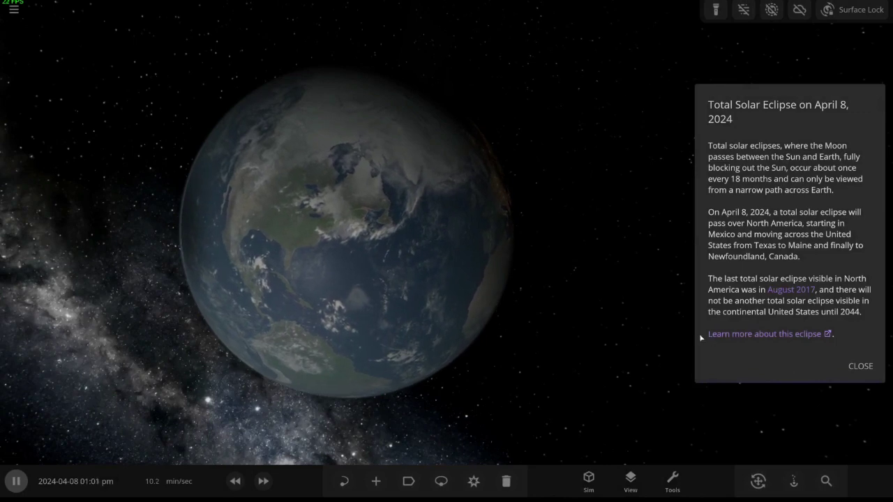
pyautogui.click(860, 366)
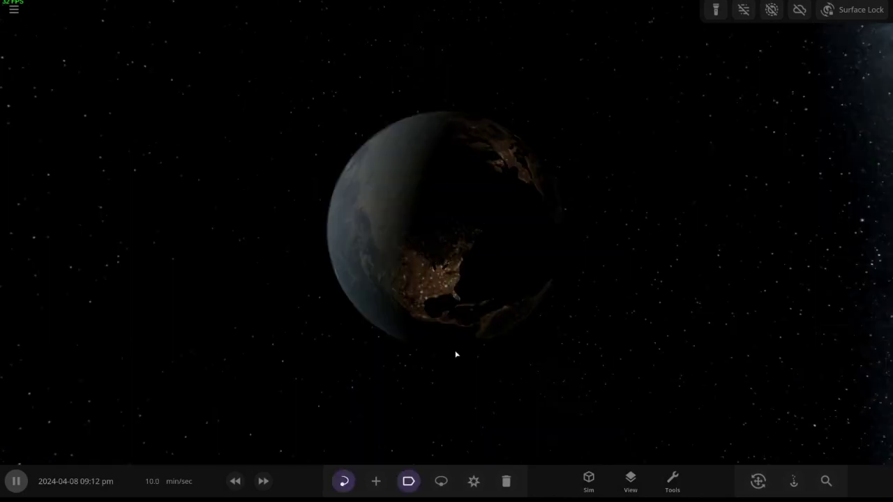
pyautogui.moveTo(517, 298)
pyautogui.mouseDown()
pyautogui.moveTo(653, 44)
pyautogui.moveTo(686, 116)
pyautogui.moveTo(698, 277)
pyautogui.moveTo(467, 119)
pyautogui.moveTo(562, 45)
pyautogui.moveTo(635, 230)
pyautogui.moveTo(512, 255)
pyautogui.mouseUp()
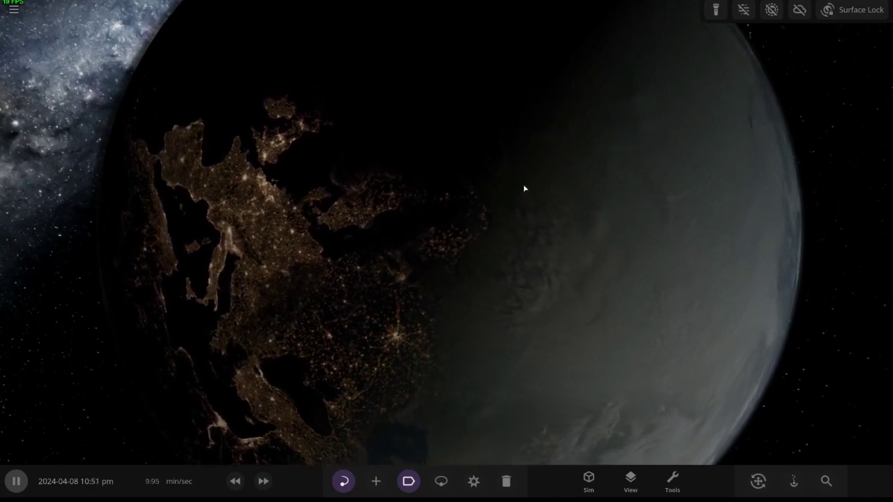
pyautogui.scroll(-5, 463, 225)
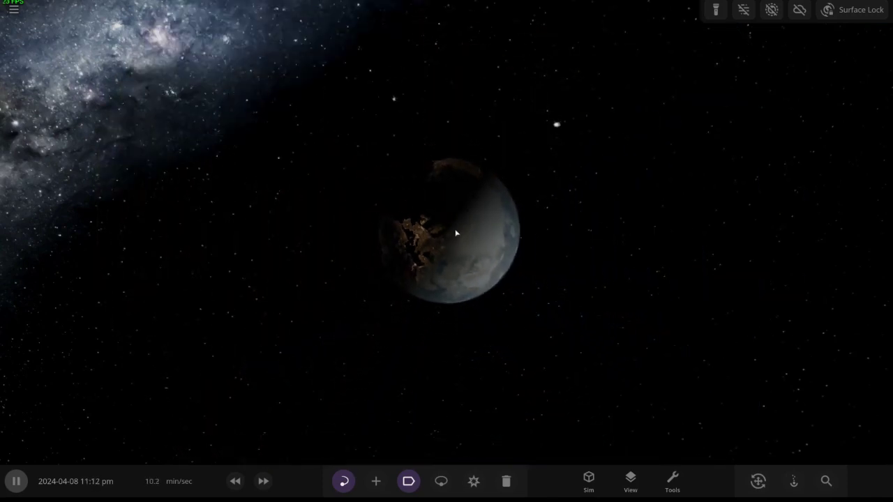
pyautogui.moveTo(462, 225); pyautogui.dragTo(800, 166)
pyautogui.scroll(5, 799, 166)
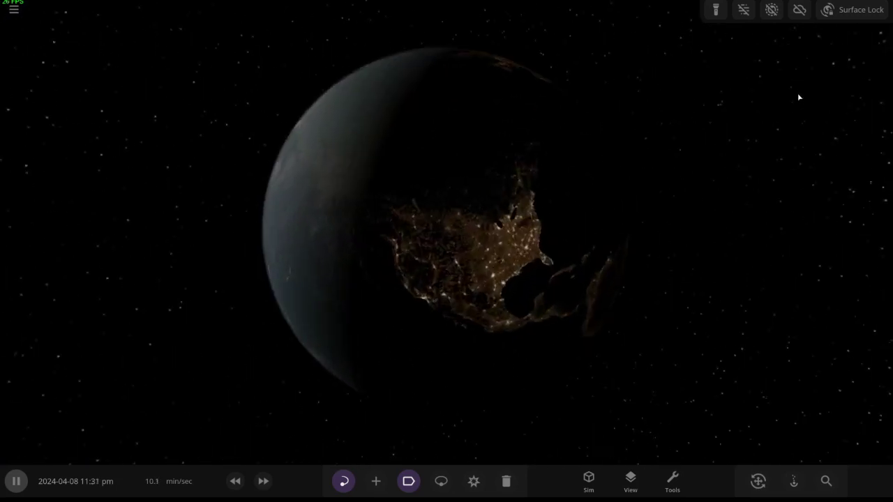